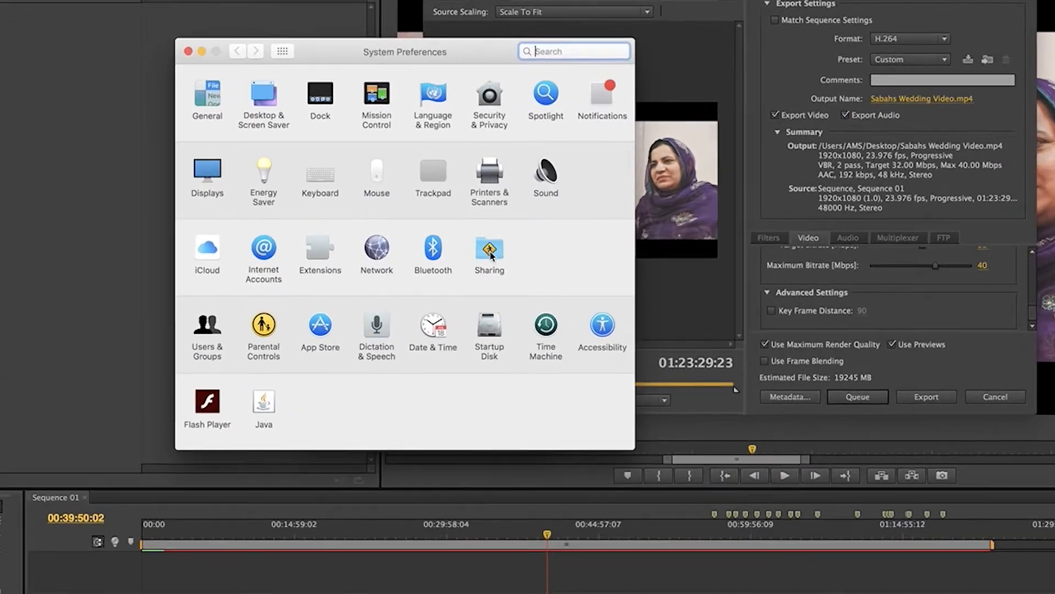
# Open the Mac's Sharing preferences and turn on Screen Sharing and File Sharing
pyautogui.click(476, 208)
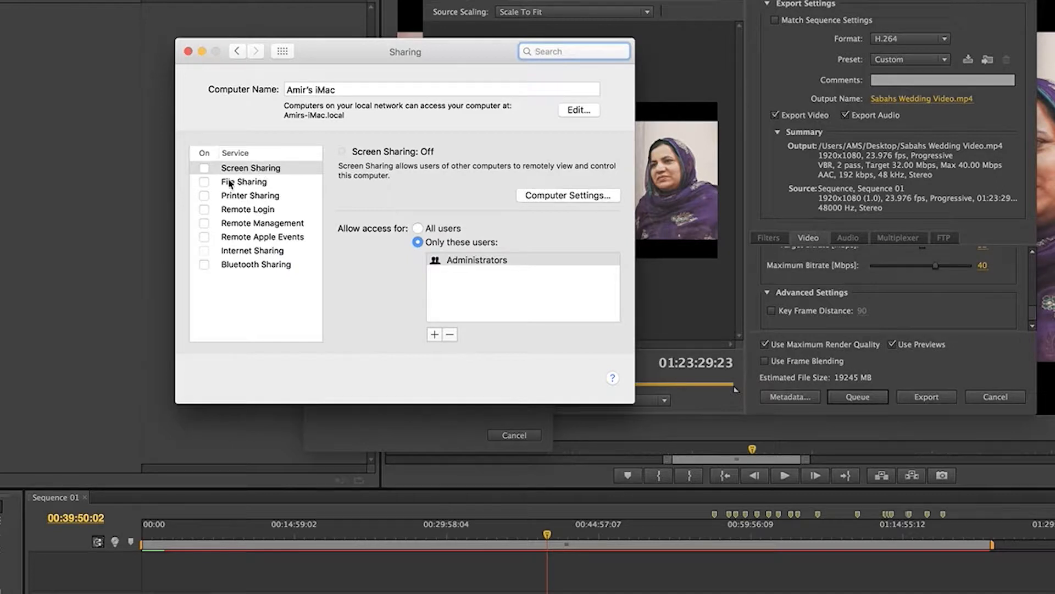
pyautogui.click(204, 169)
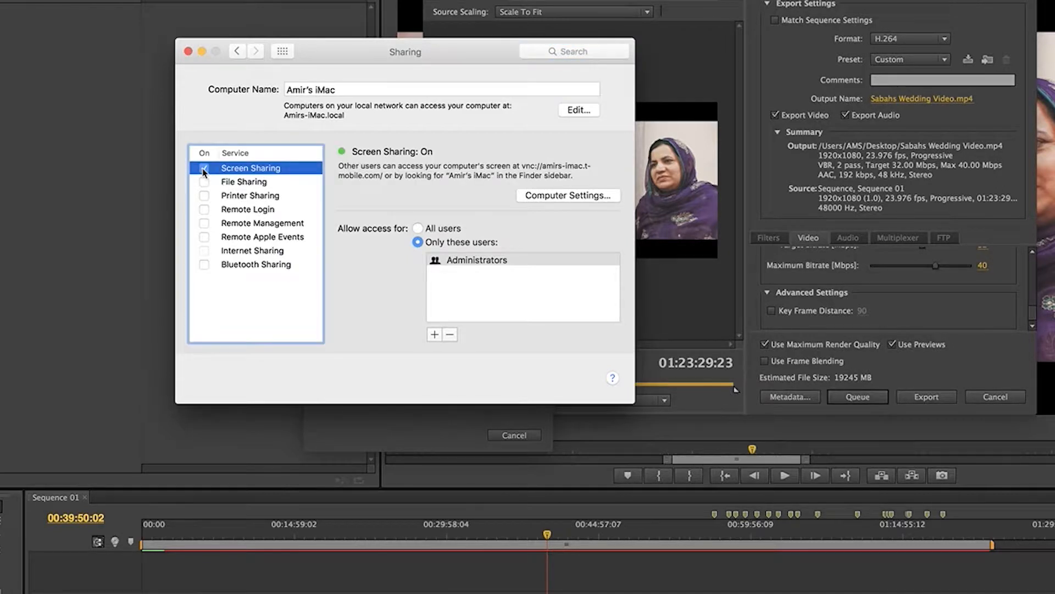
pyautogui.click(235, 182)
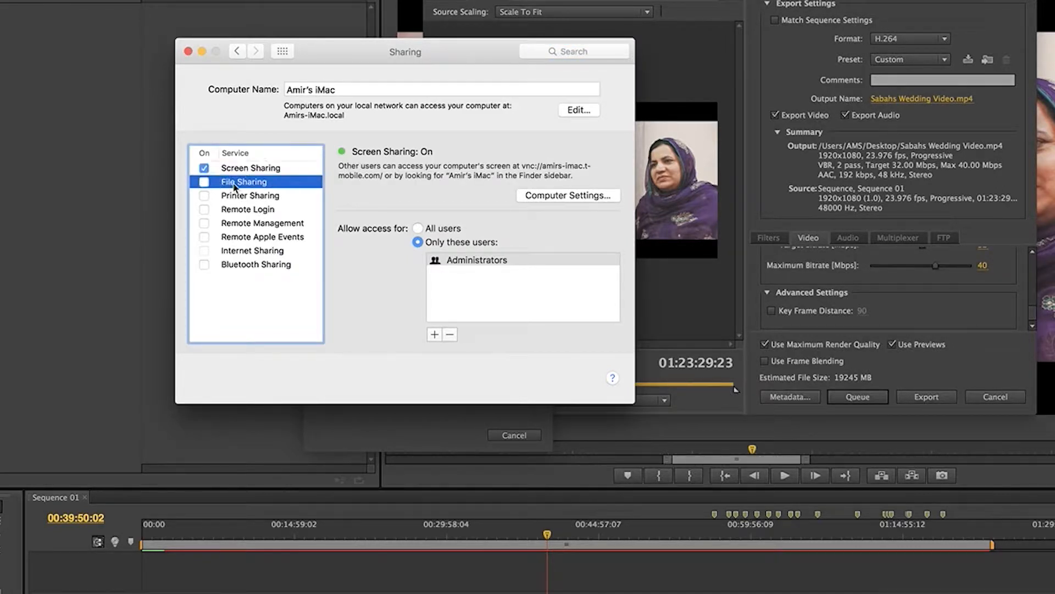
pyautogui.click(203, 183)
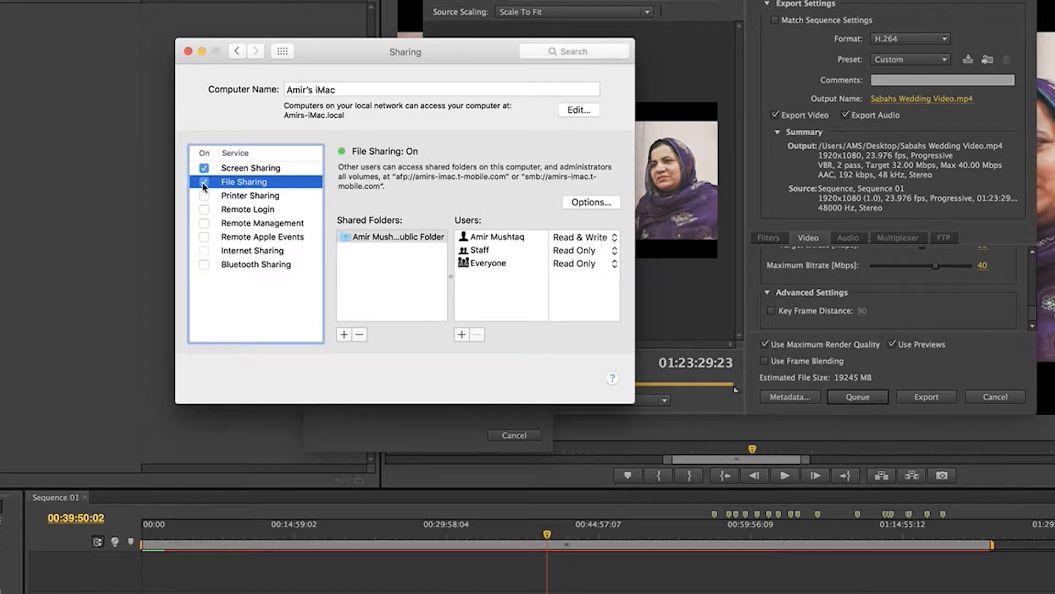
# Go through the remaining sharing services from Printer Sharing to Internet Sharing and turn on Bluetooth Sharing
pyautogui.click(244, 195)
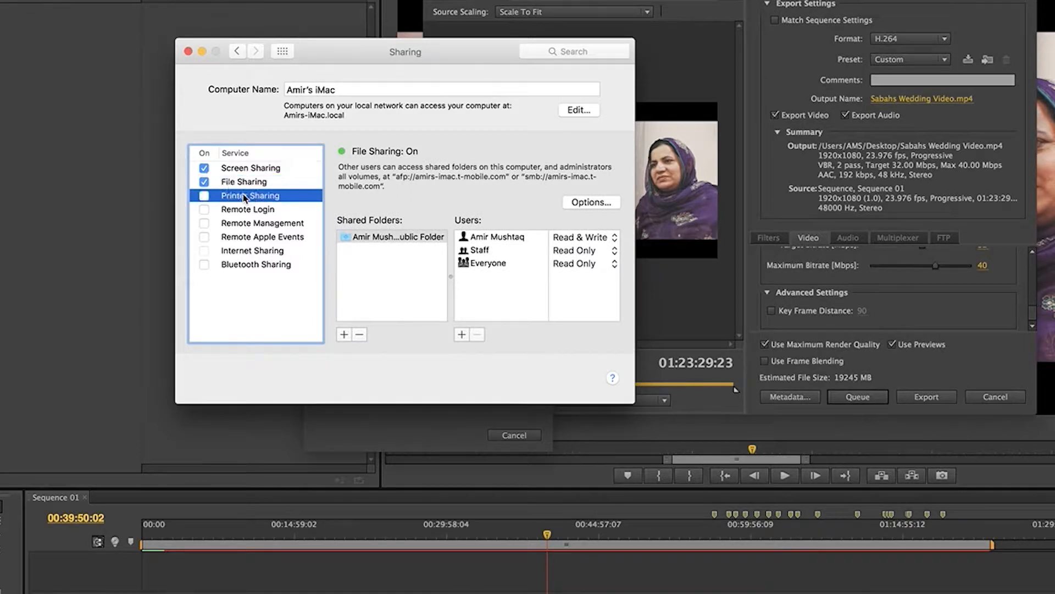
pyautogui.click(246, 212)
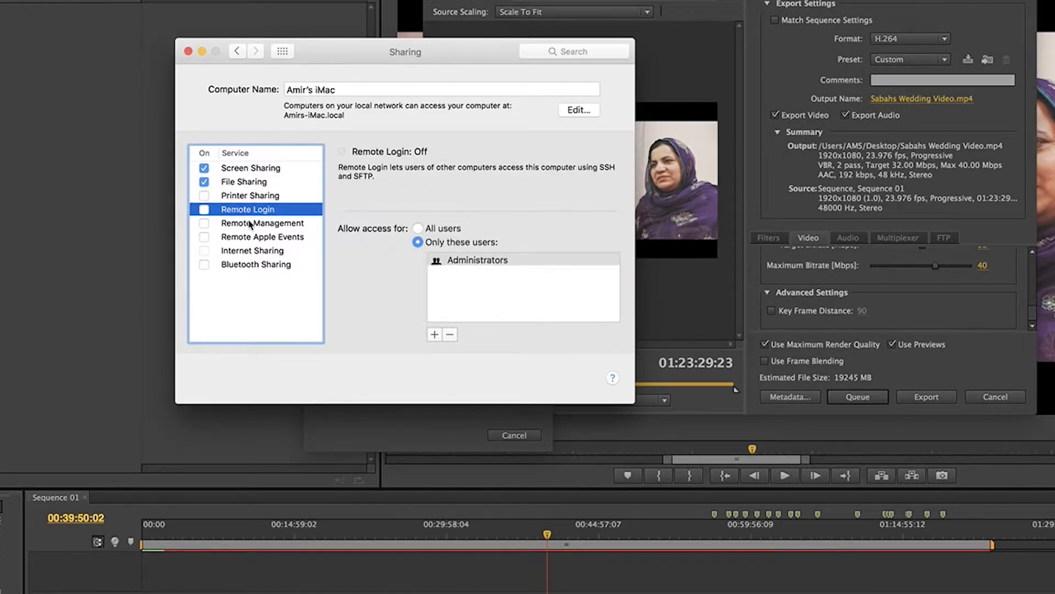
pyautogui.click(251, 223)
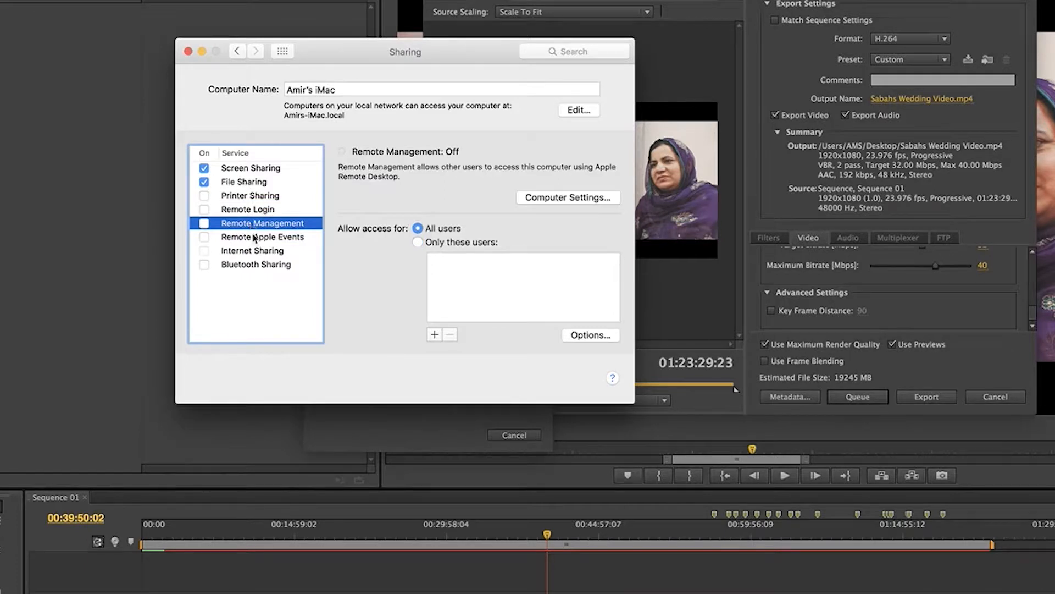
pyautogui.click(255, 237)
pyautogui.click(253, 252)
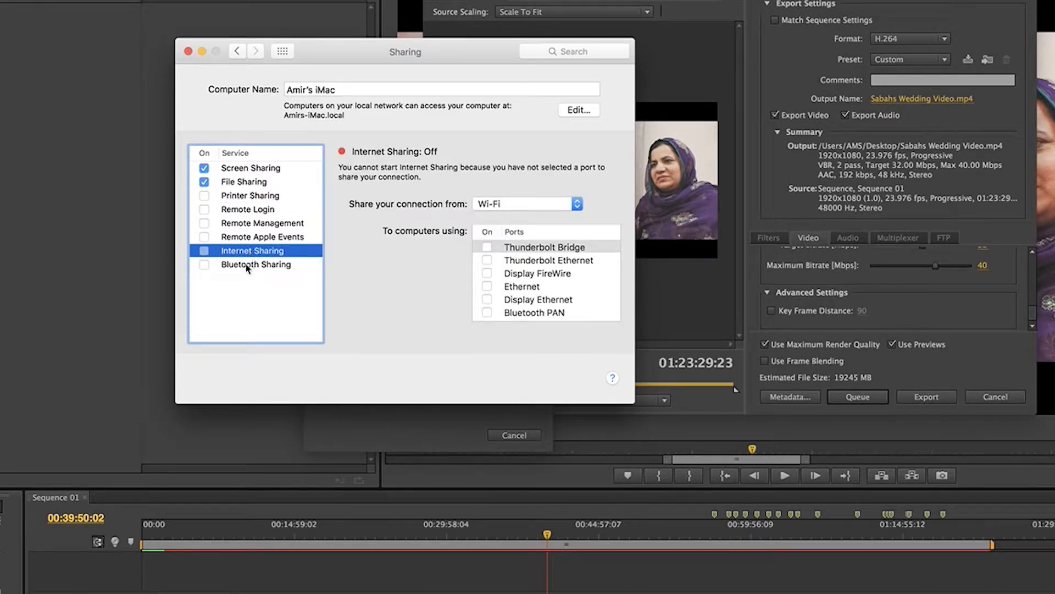
pyautogui.click(247, 266)
pyautogui.click(205, 265)
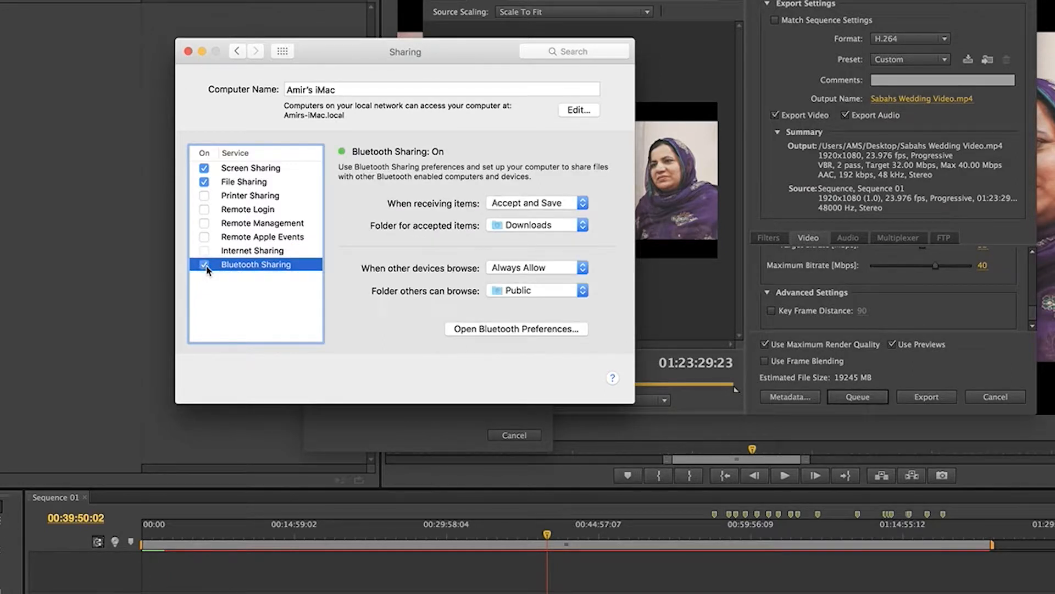
pyautogui.click(255, 169)
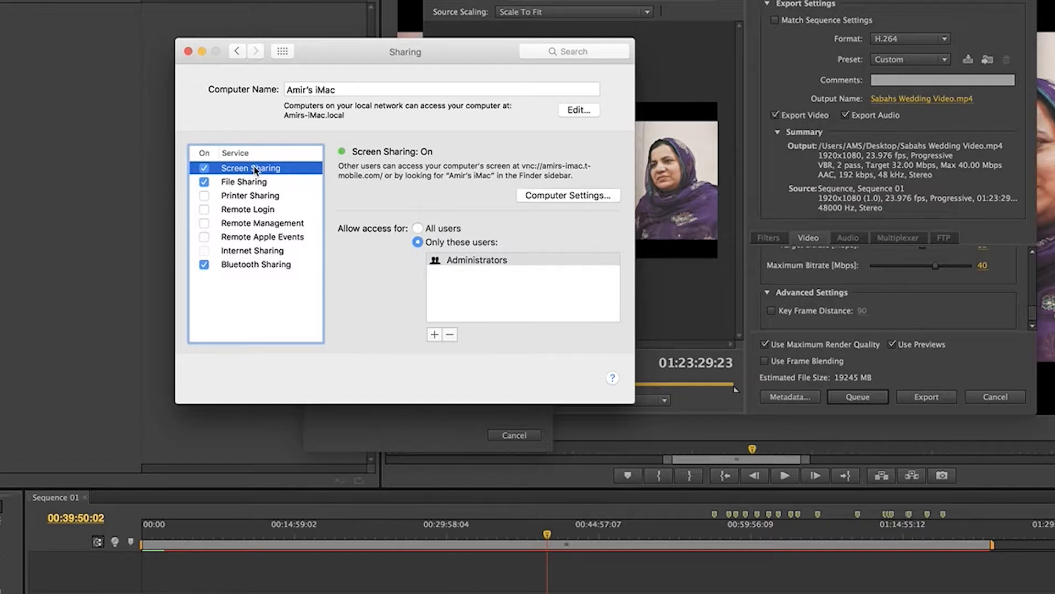
pyautogui.click(564, 197)
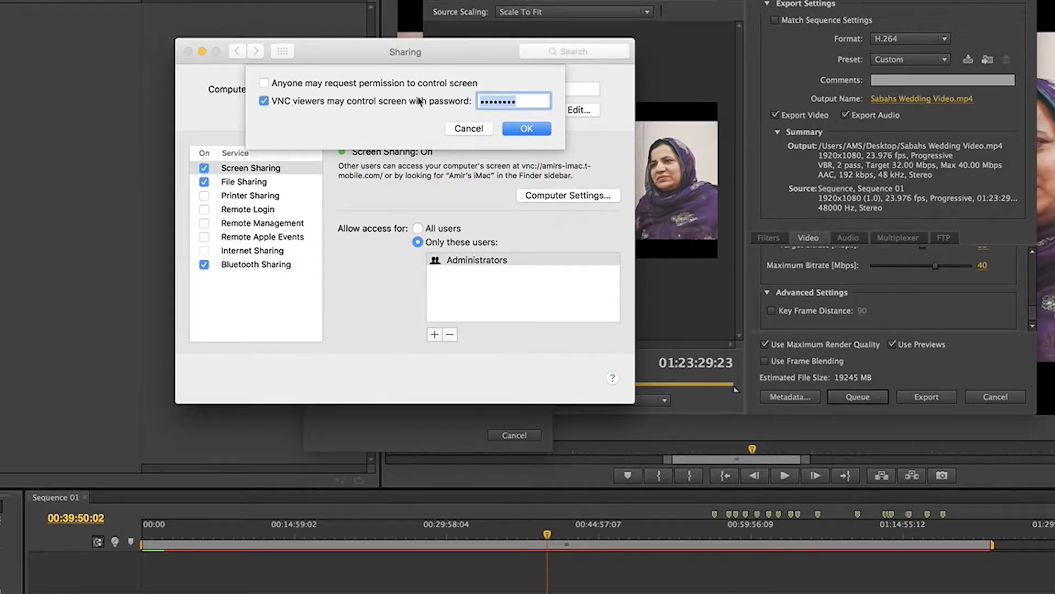
pyautogui.click(387, 103)
pyautogui.click(387, 102)
pyautogui.click(532, 102)
pyautogui.click(538, 130)
# Examine the computer's local network address, its local and dynamic global hostname options, and the Screen Sharing VNC address
pyautogui.moveTo(345, 117); pyautogui.dragTo(285, 118)
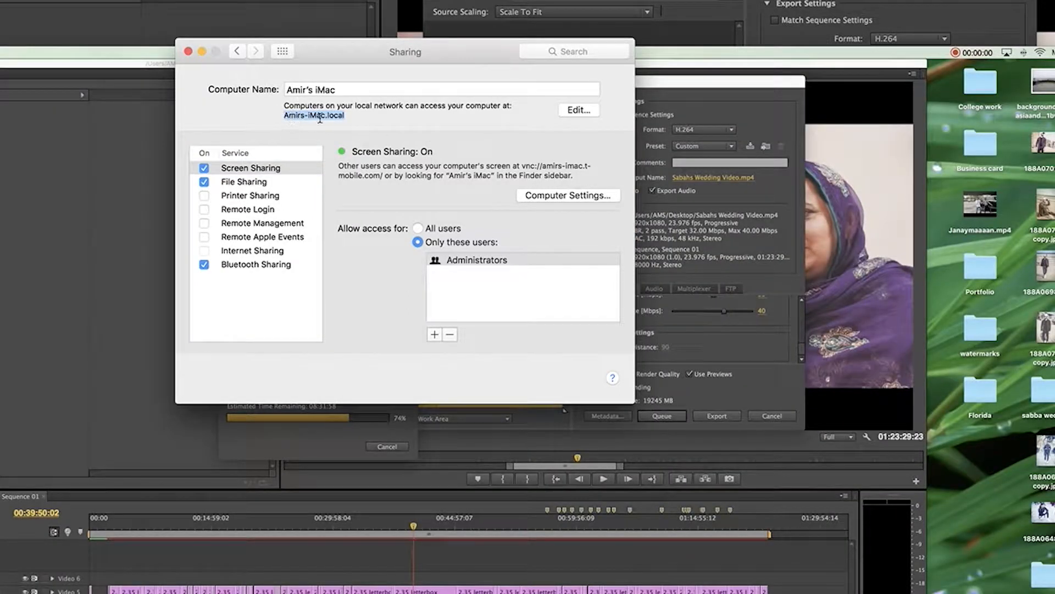
pyautogui.click(567, 109)
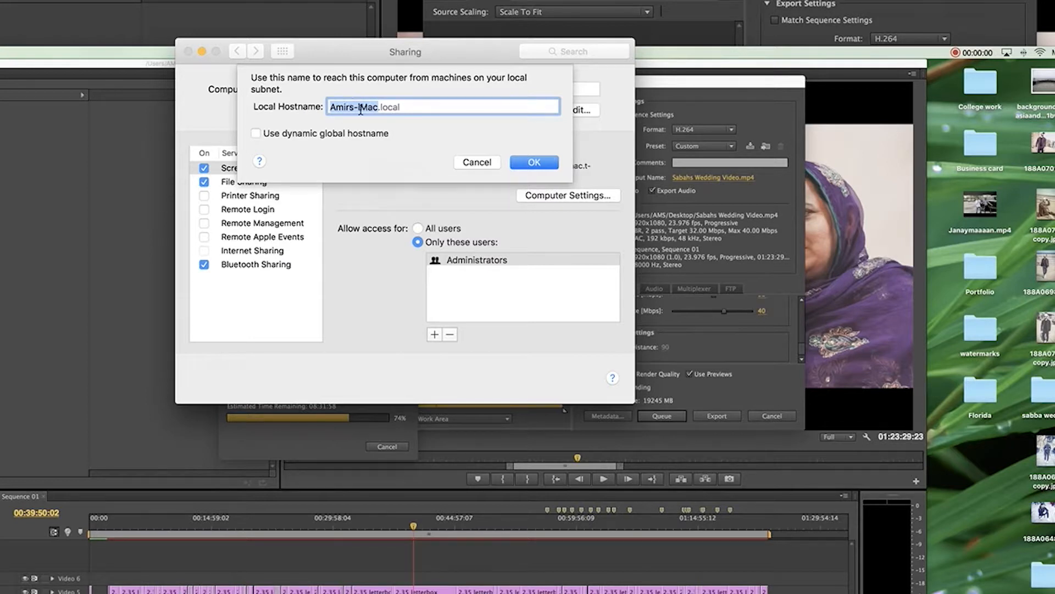
pyautogui.click(318, 136)
pyautogui.click(318, 136)
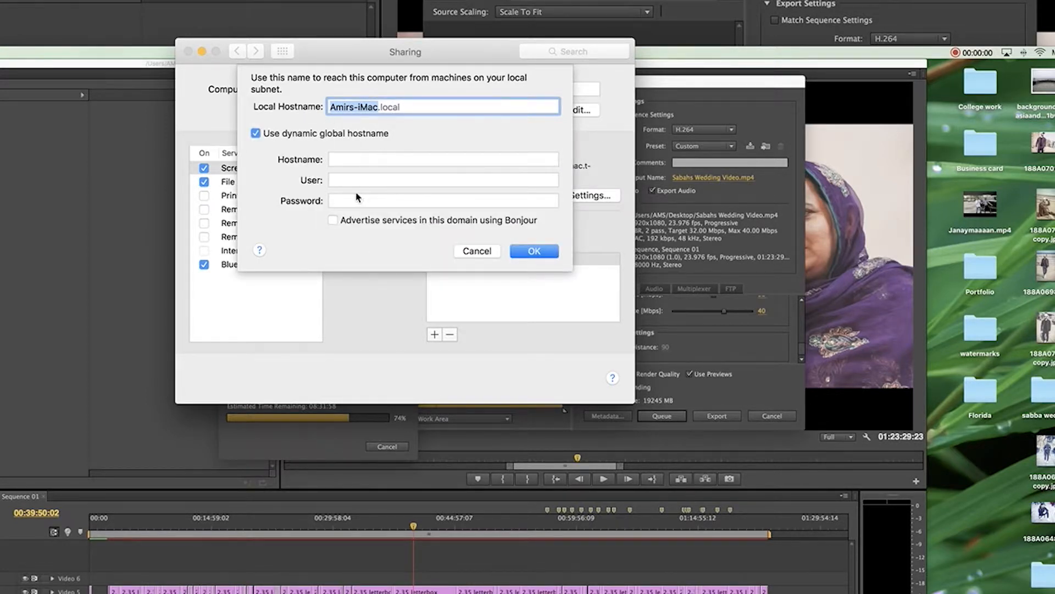
pyautogui.click(256, 134)
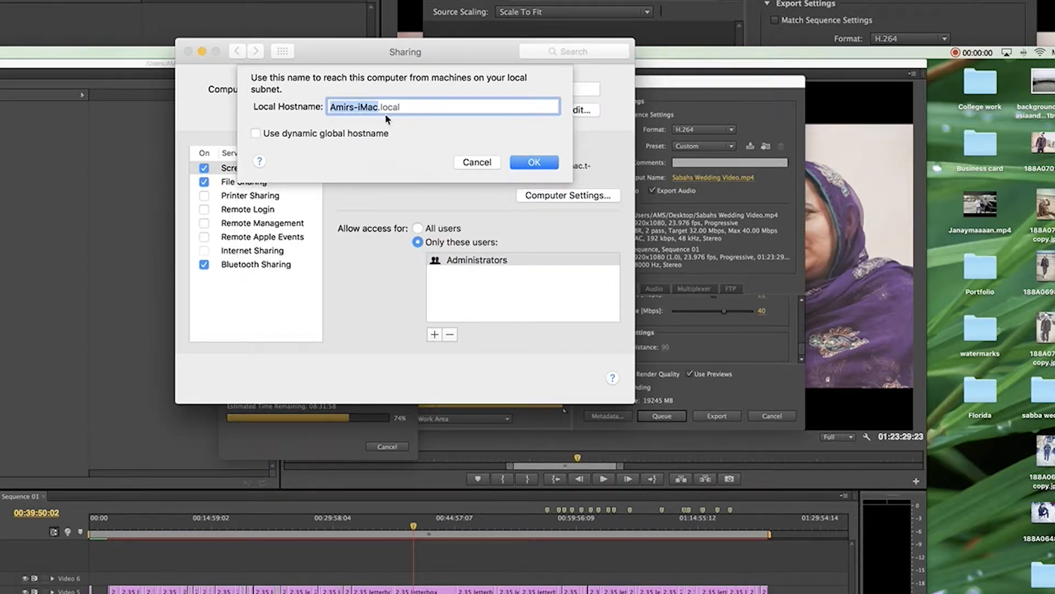
pyautogui.click(366, 104)
pyautogui.moveTo(366, 104); pyautogui.dragTo(322, 103)
pyautogui.click(534, 162)
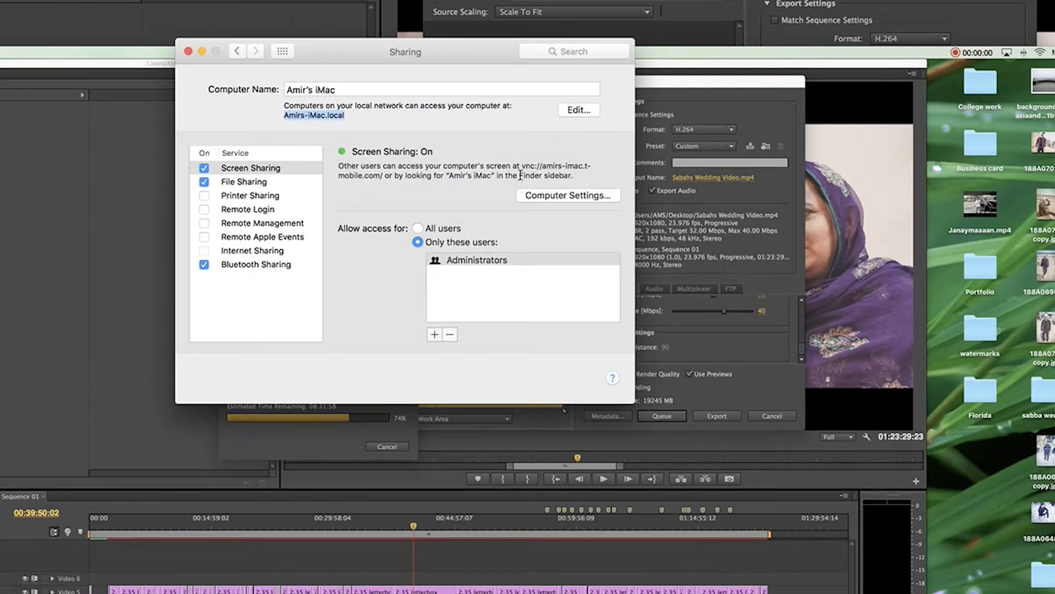
pyautogui.moveTo(537, 167); pyautogui.dragTo(381, 177)
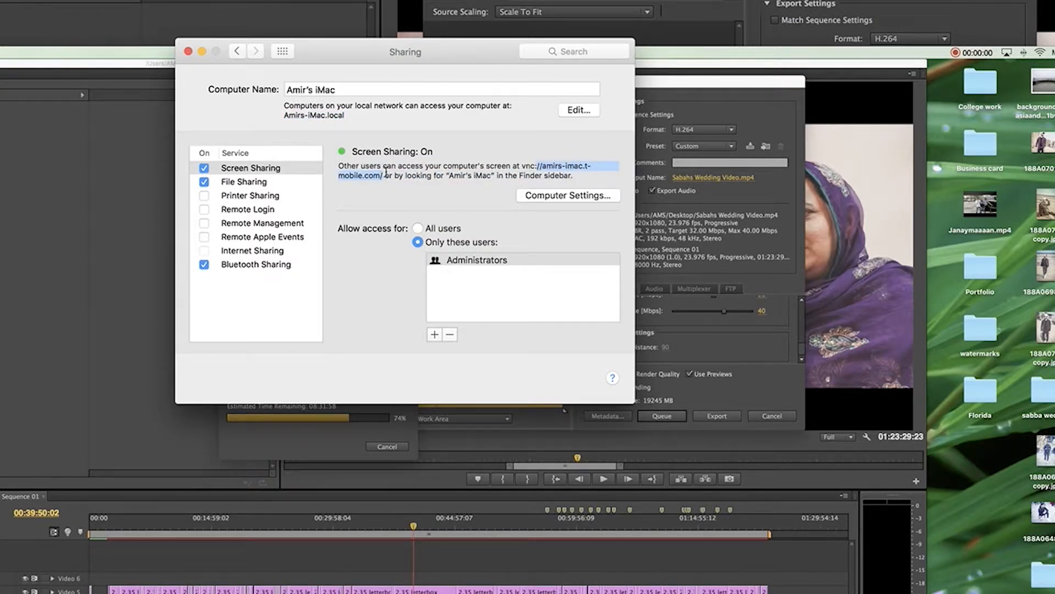
# Limit Screen Sharing access to only the listed users, the Administrators group
pyautogui.click(431, 230)
pyautogui.click(427, 243)
pyautogui.click(417, 243)
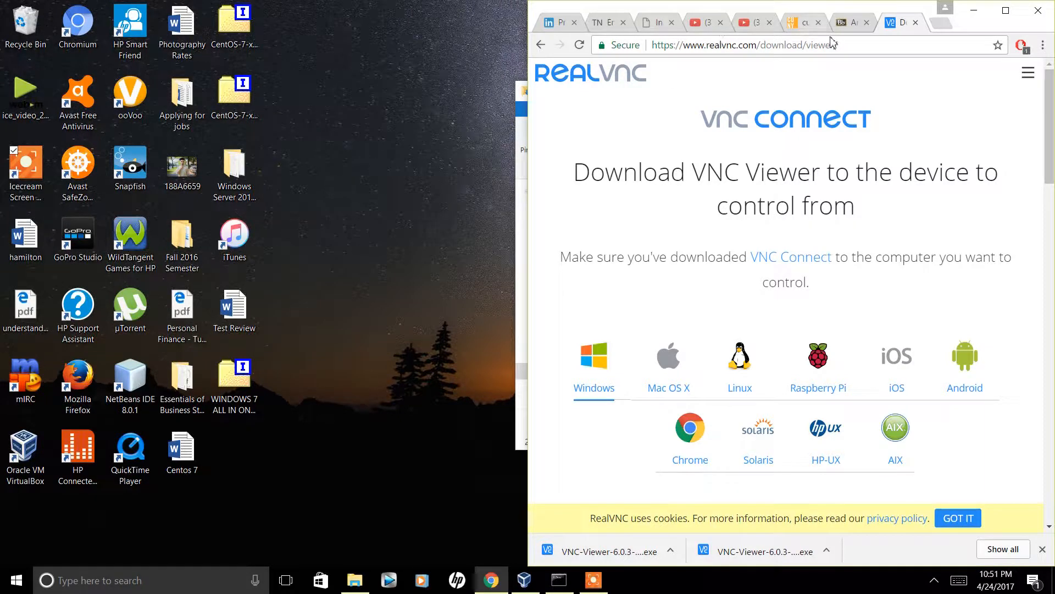
# On the Windows PC, find the VNC Viewer 6.0.3 download for Windows on RealVNC's download page in Chrome
pyautogui.moveTo(841, 45); pyautogui.dragTo(652, 53)
pyautogui.scroll(-2, 699, 247)
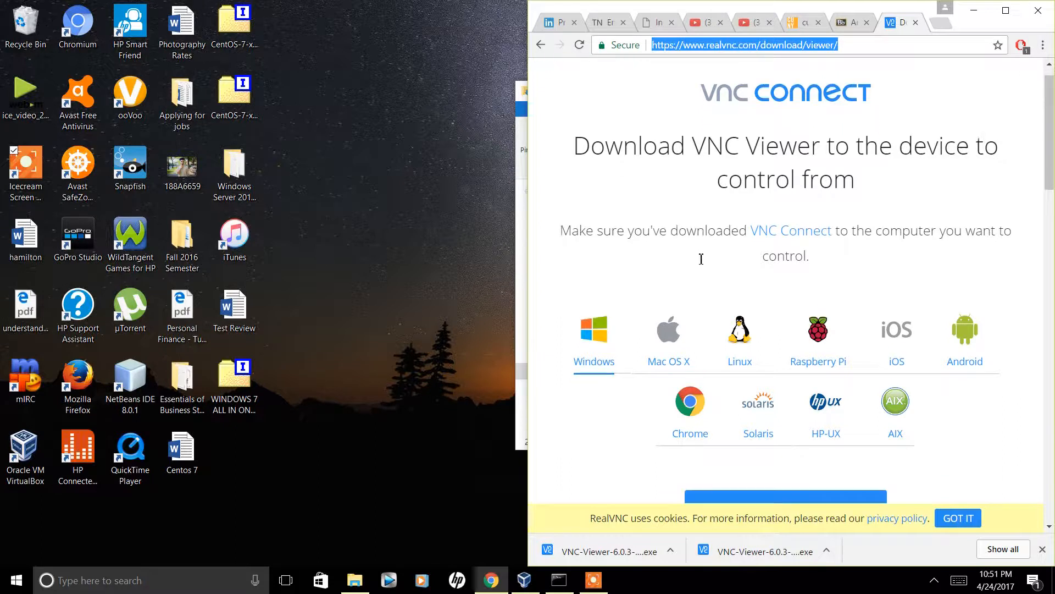
pyautogui.scroll(-2, 702, 263)
pyautogui.click(756, 372)
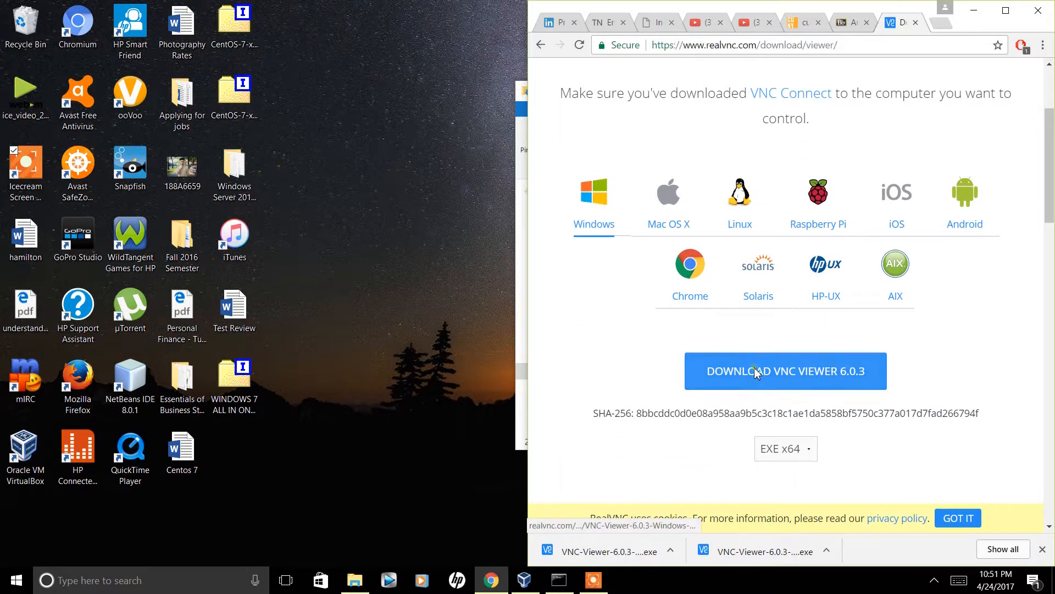
# Show the downloaded VNC Viewer file in its folder, move it to the desktop and launch it
pyautogui.click(669, 552)
pyautogui.click(694, 502)
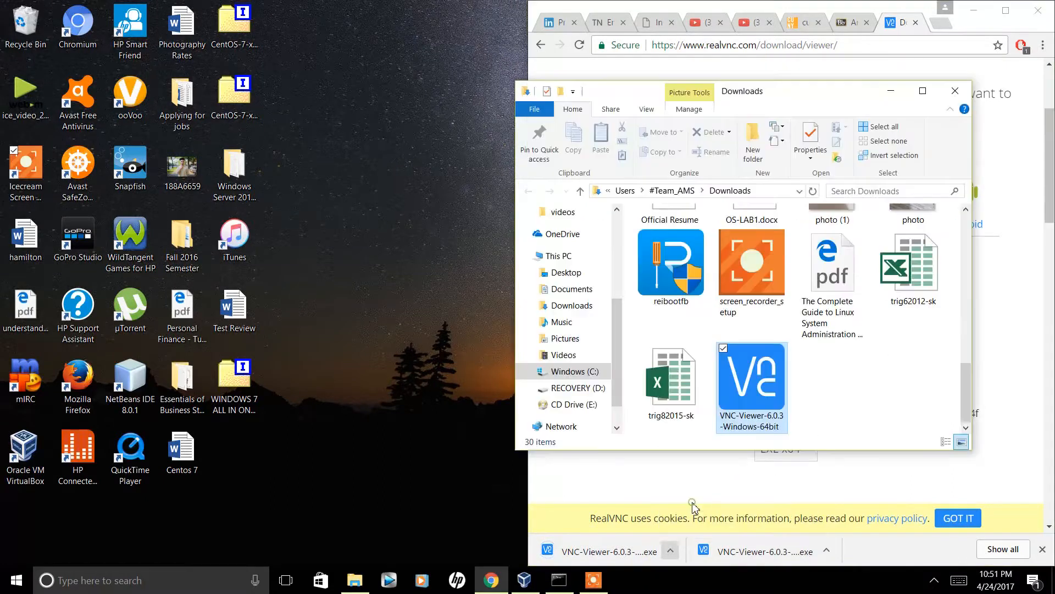
pyautogui.moveTo(745, 371); pyautogui.dragTo(298, 478)
pyautogui.doubleClick(253, 468)
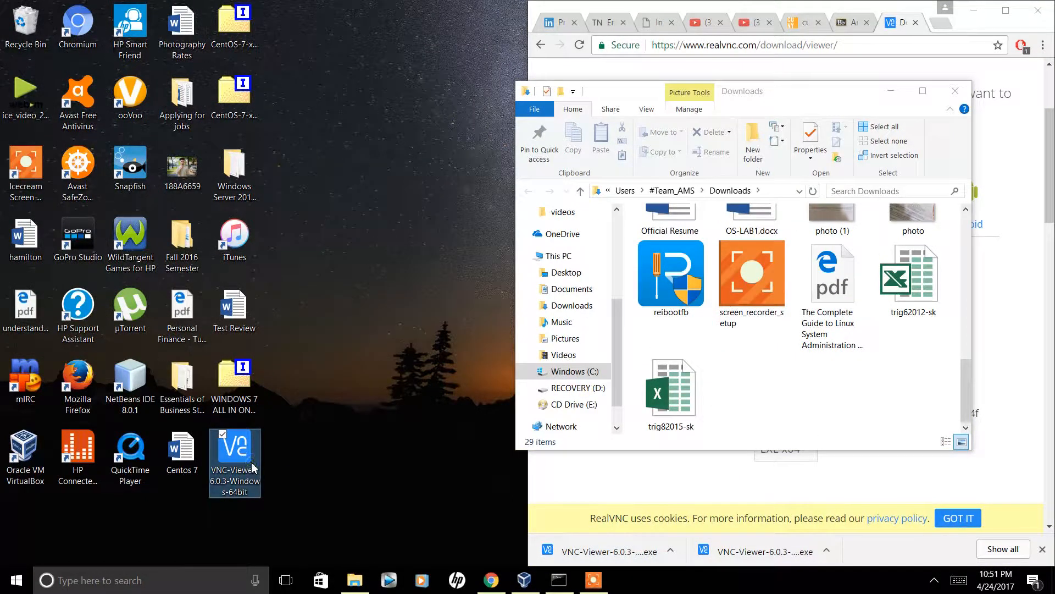
# Enter the iMac's full local hostname, ending in .local, as the address in VNC Viewer and start the connection
pyautogui.click(360, 110)
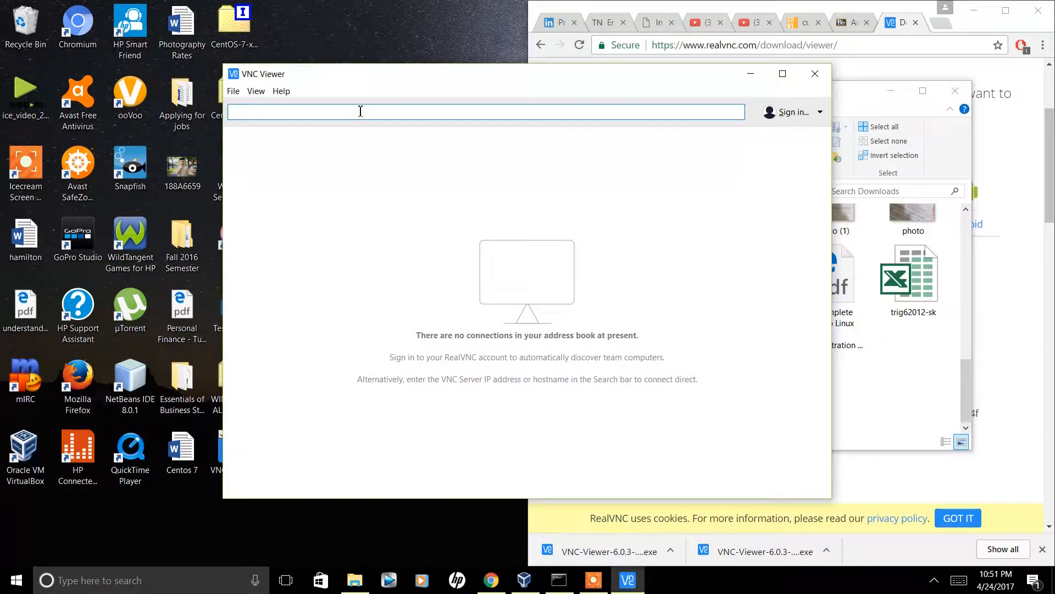
pyautogui.write('am')
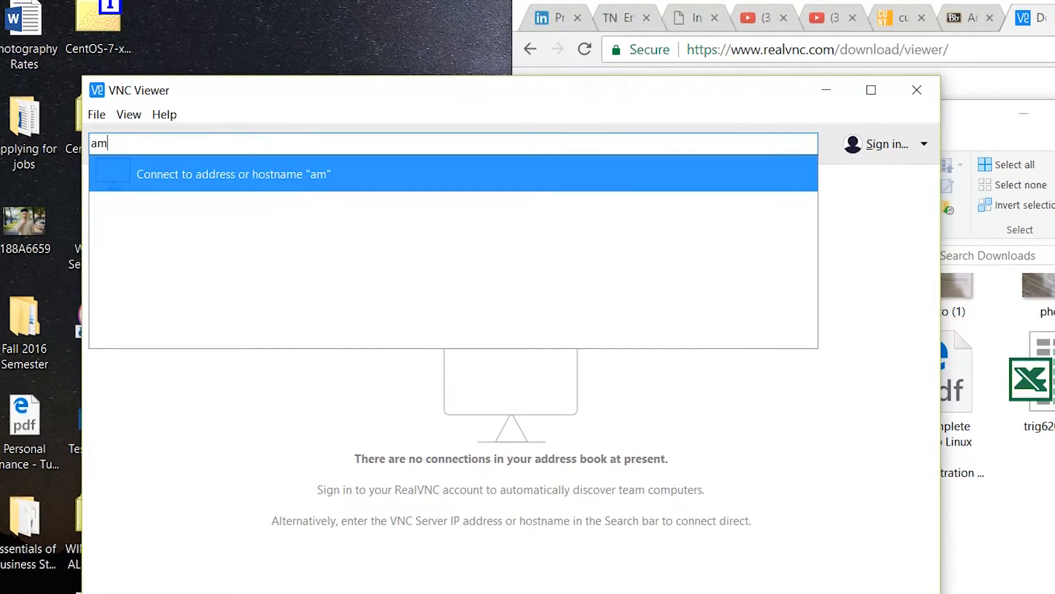
pyautogui.write('irs')
pyautogui.press('BackSpace')
pyautogui.press('BackSpace')
pyautogui.press('BackSpace')
pyautogui.press('BackSpace')
pyautogui.write('Amirs-iMac.')
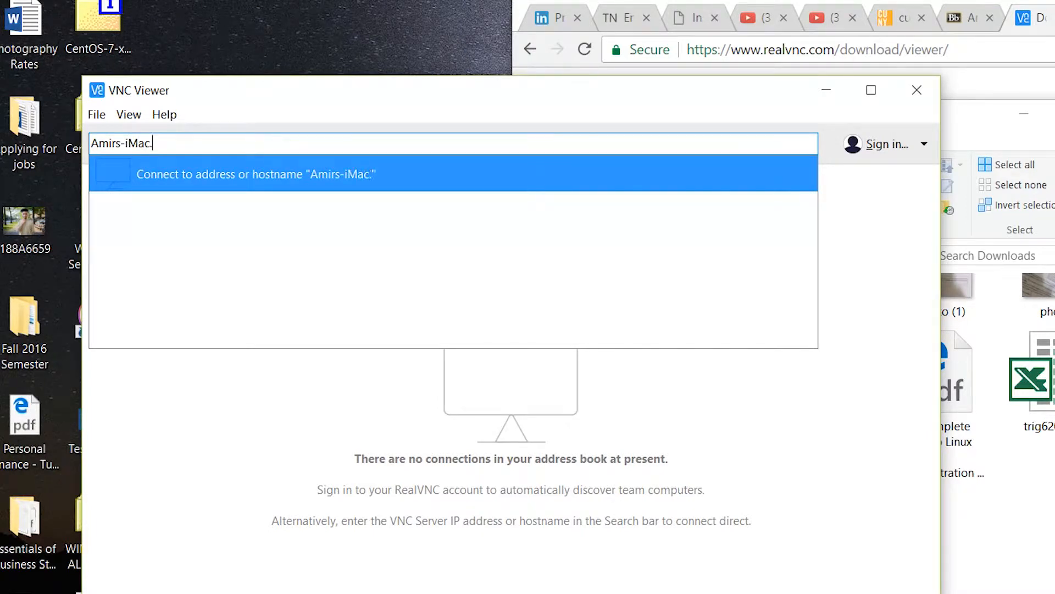
pyautogui.write('local')
pyautogui.press('Return')
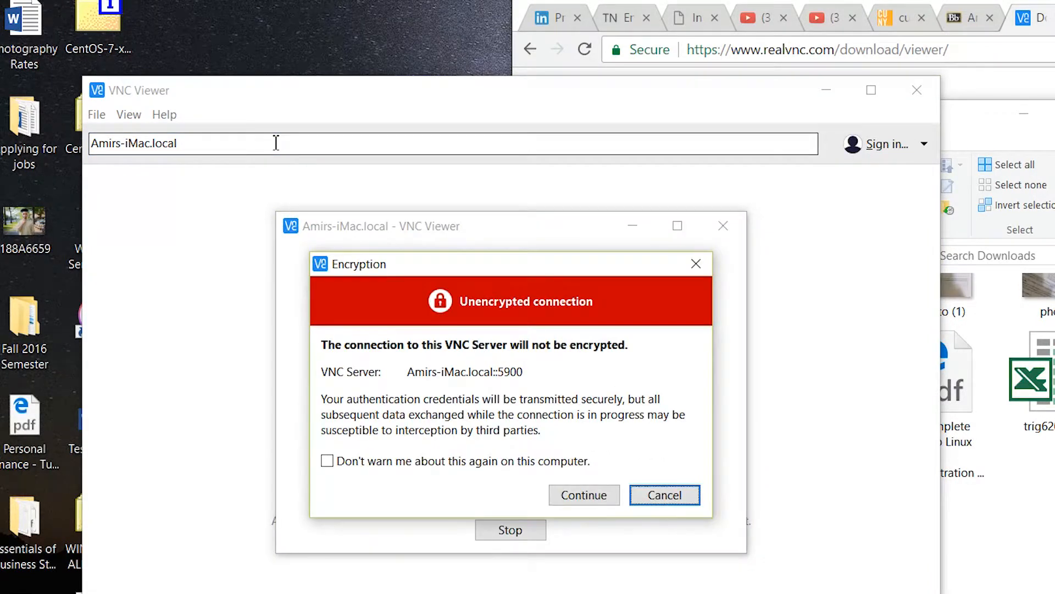
# Continue past the unencrypted connection warning and authenticate to the VNC server with the VNC password
pyautogui.click(602, 509)
pyautogui.click(488, 396)
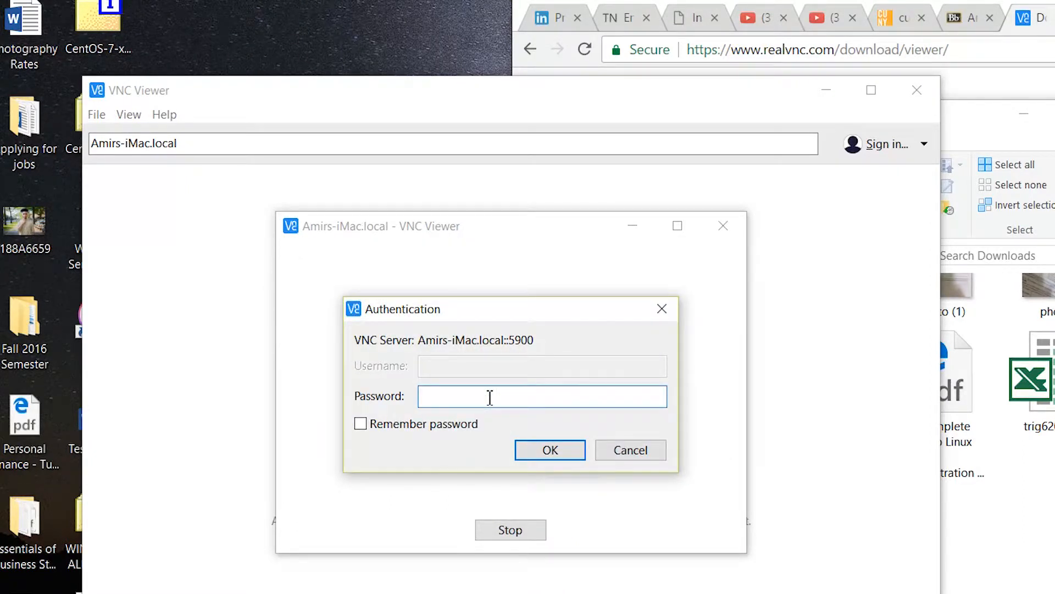
pyautogui.write('•••')
pyautogui.press('Return')
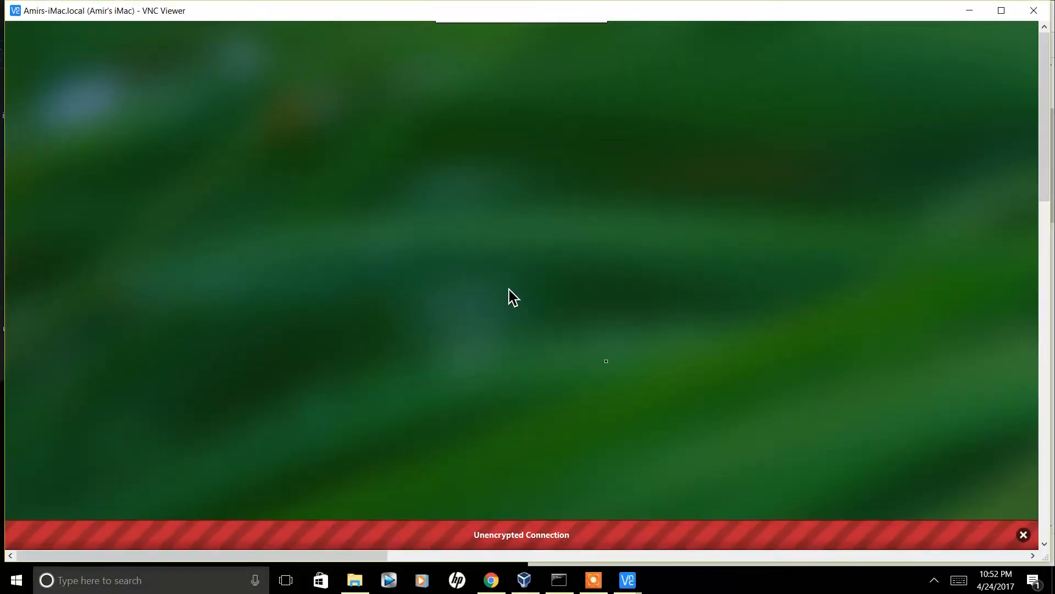
# Scale the remote screen to fit the viewer window and sign in to the Mac user's account with its password
pyautogui.moveTo(519, 17)
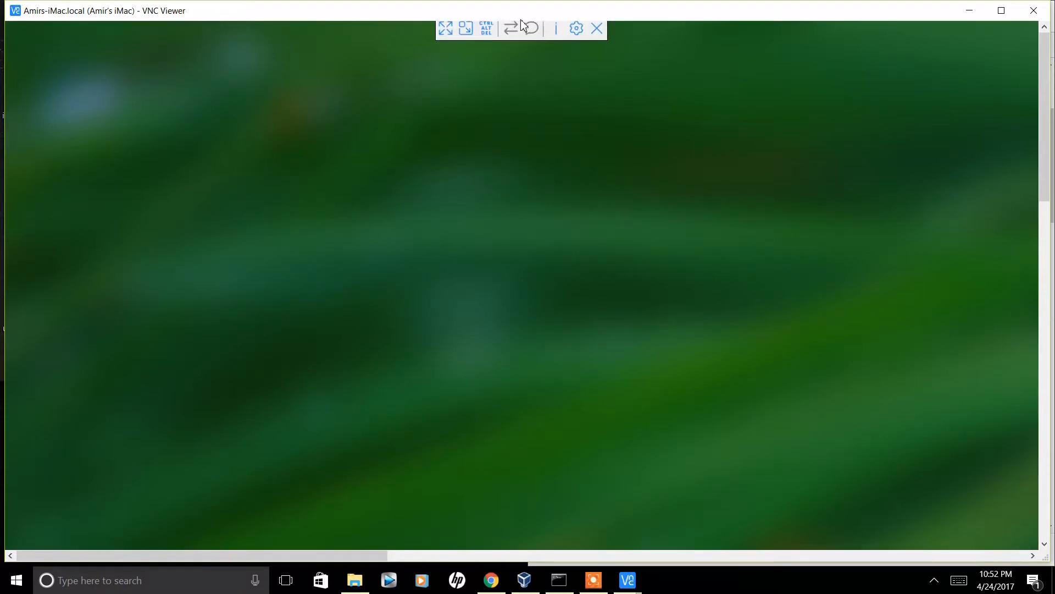
pyautogui.click(465, 34)
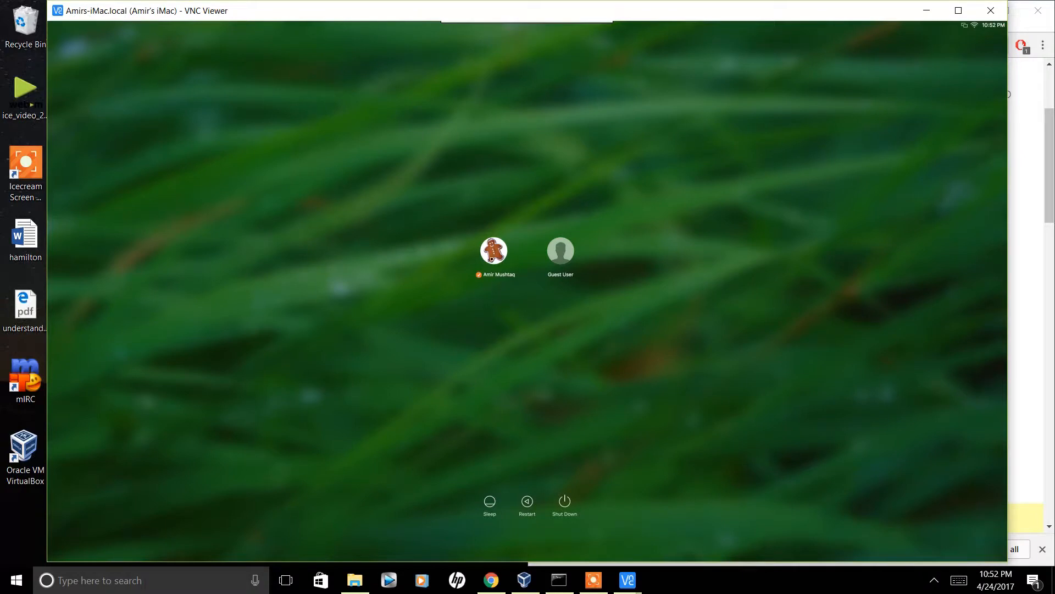
pyautogui.click(497, 251)
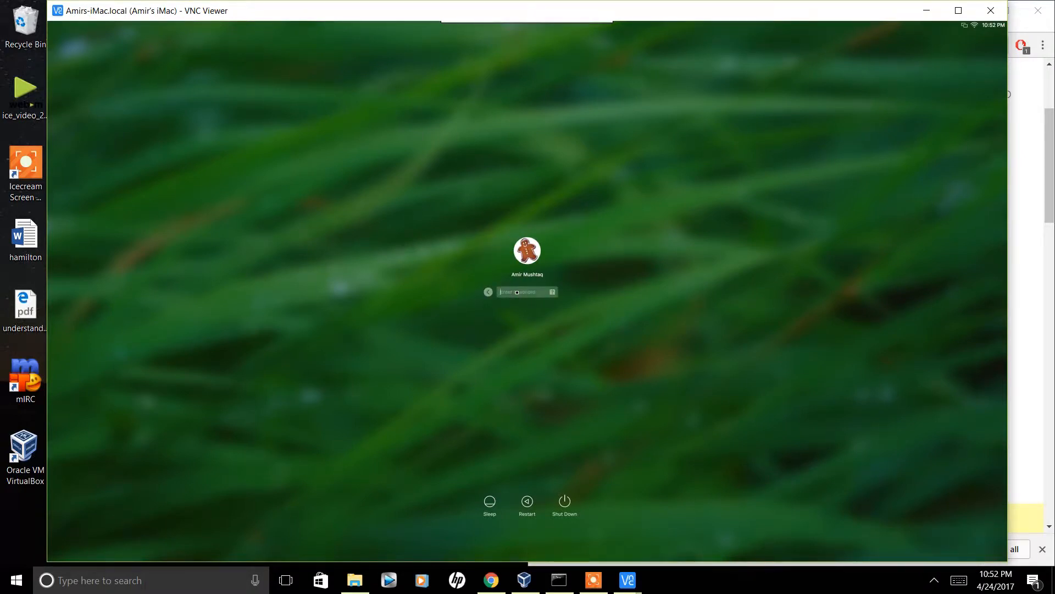
pyautogui.write('*')
pyautogui.press('Return')
pyautogui.press('BackSpace')
pyautogui.write('**')
pyautogui.press('Return')
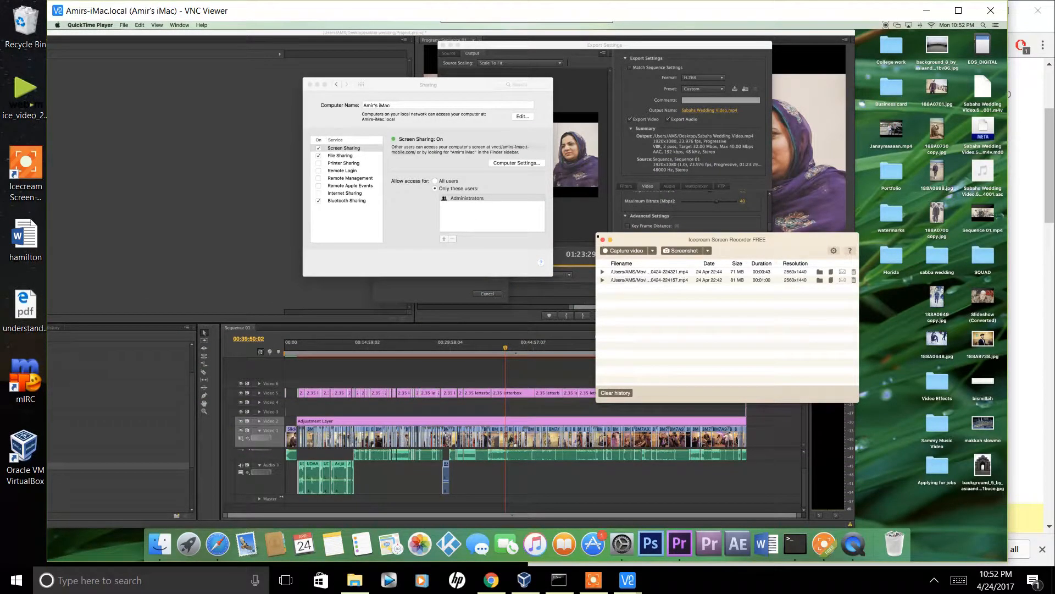
# Close the Sharing preferences window on the remote Mac and switch the remote session to full screen
pyautogui.click(380, 92)
pyautogui.click(309, 85)
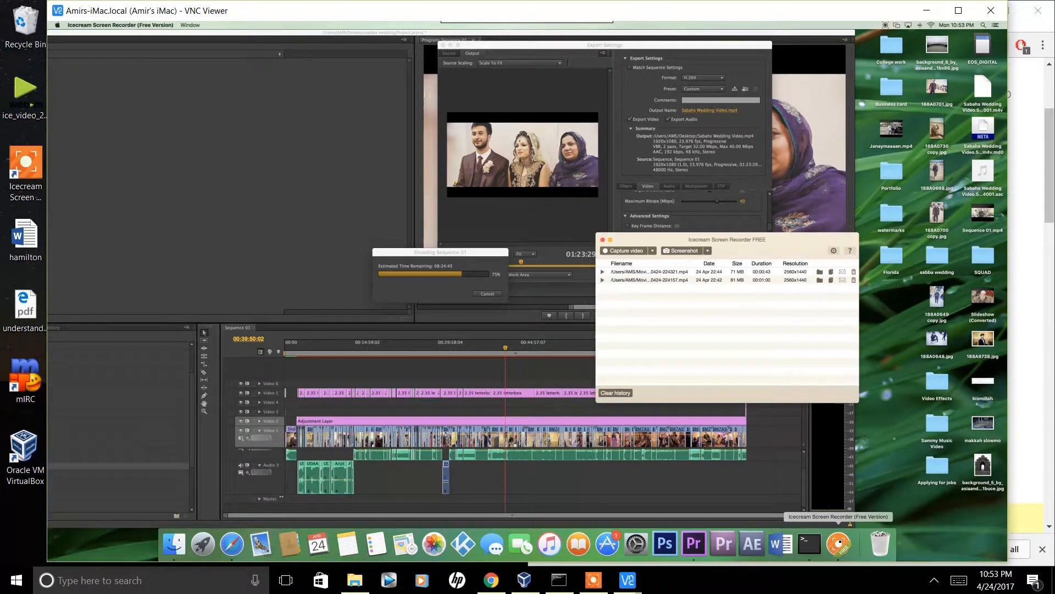
pyautogui.moveTo(590, 24)
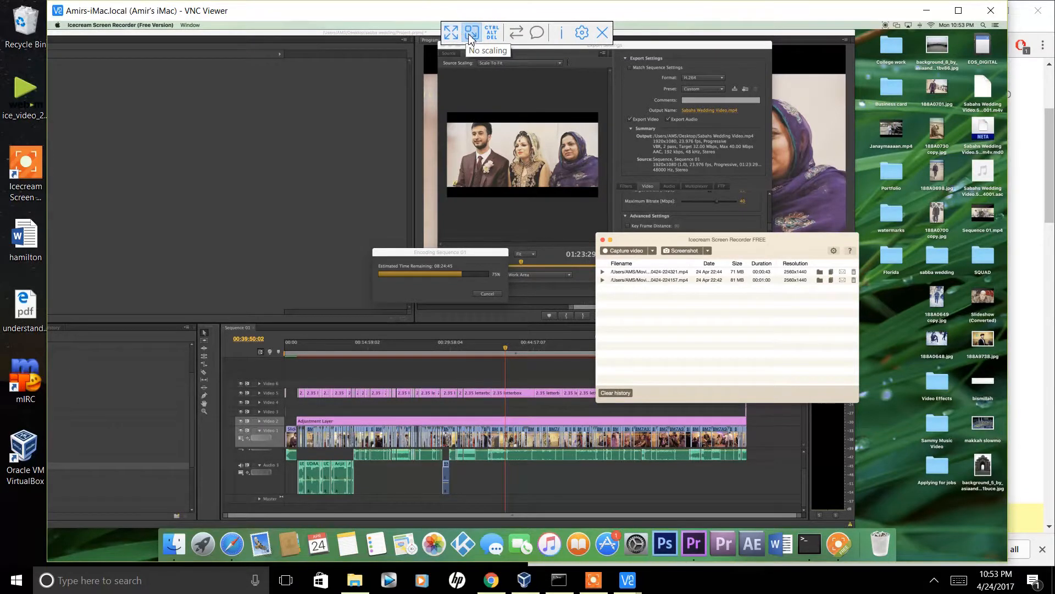
pyautogui.click(452, 34)
pyautogui.moveTo(456, 8)
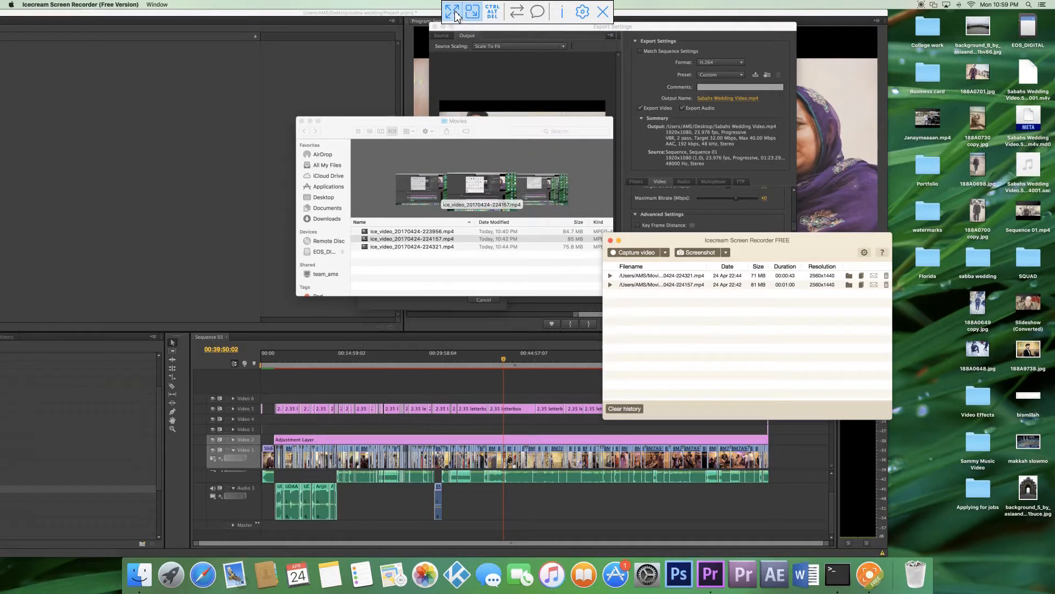
# Toggle the remote session out of full screen and back, and review its connection information before closing it
pyautogui.click(455, 15)
pyautogui.click(451, 34)
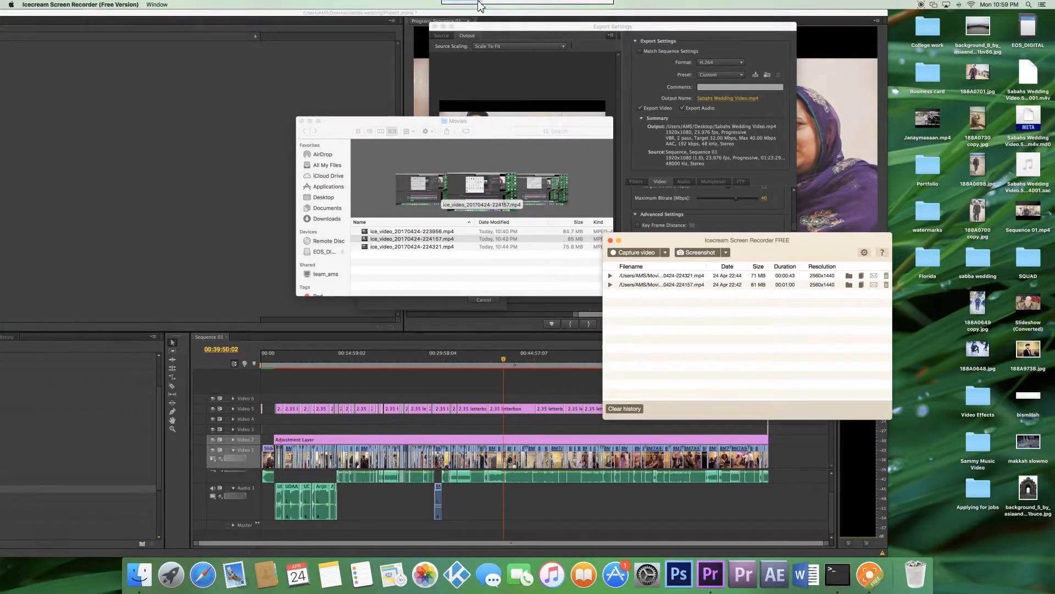
pyautogui.moveTo(479, 13)
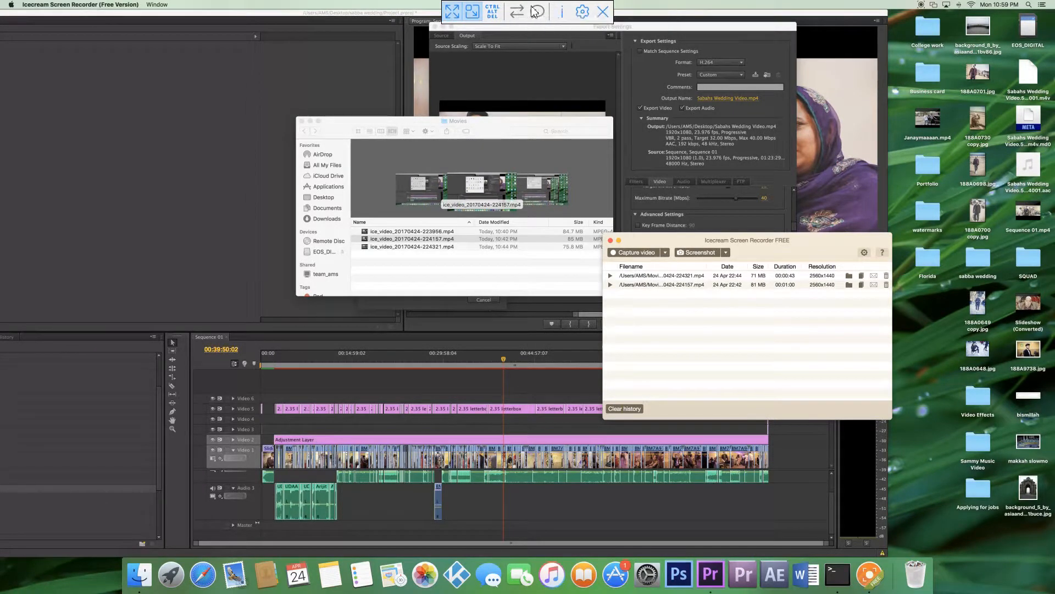
pyautogui.click(563, 12)
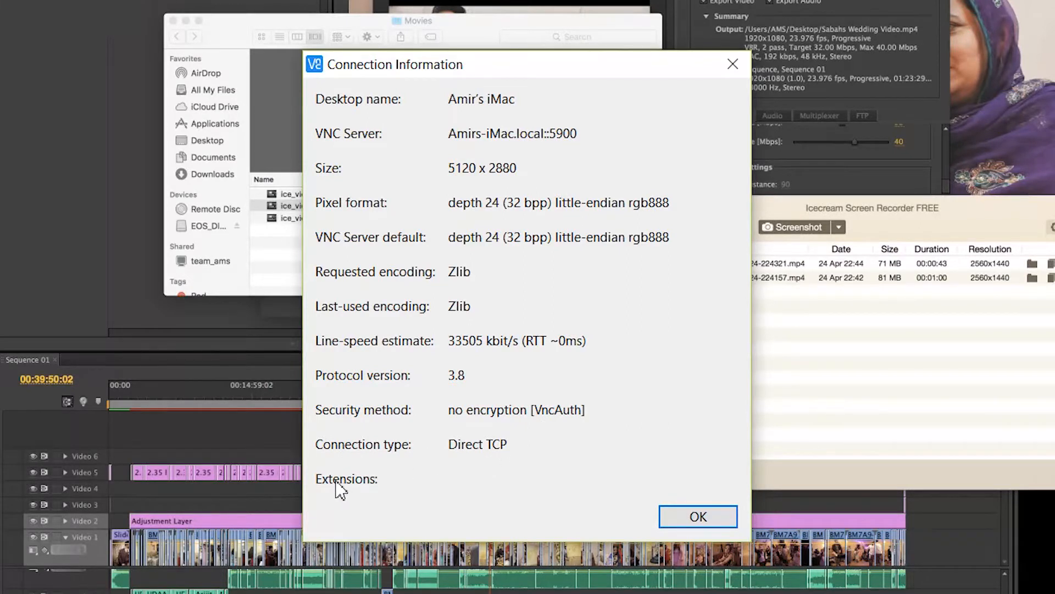
pyautogui.click(686, 515)
# Open the remote session's properties and set the security encryption to Always maximum
pyautogui.moveTo(482, 10)
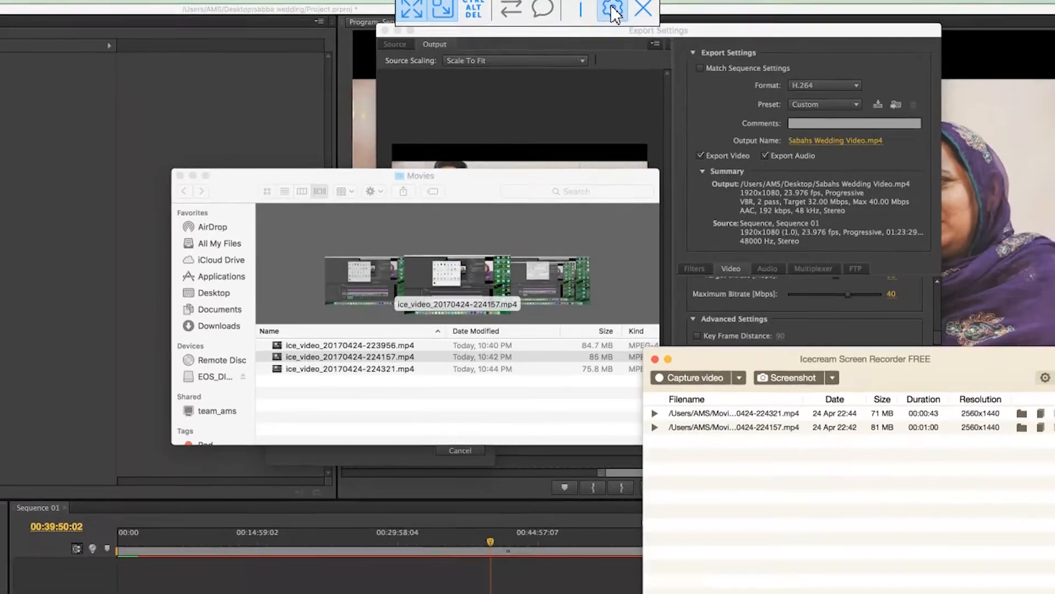
pyautogui.click(613, 10)
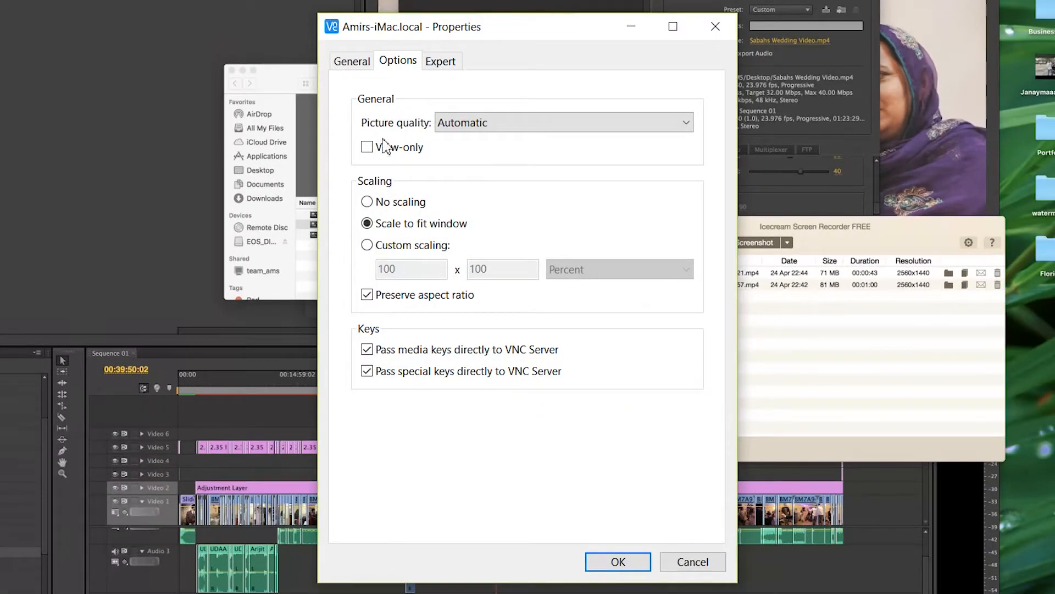
pyautogui.click(352, 62)
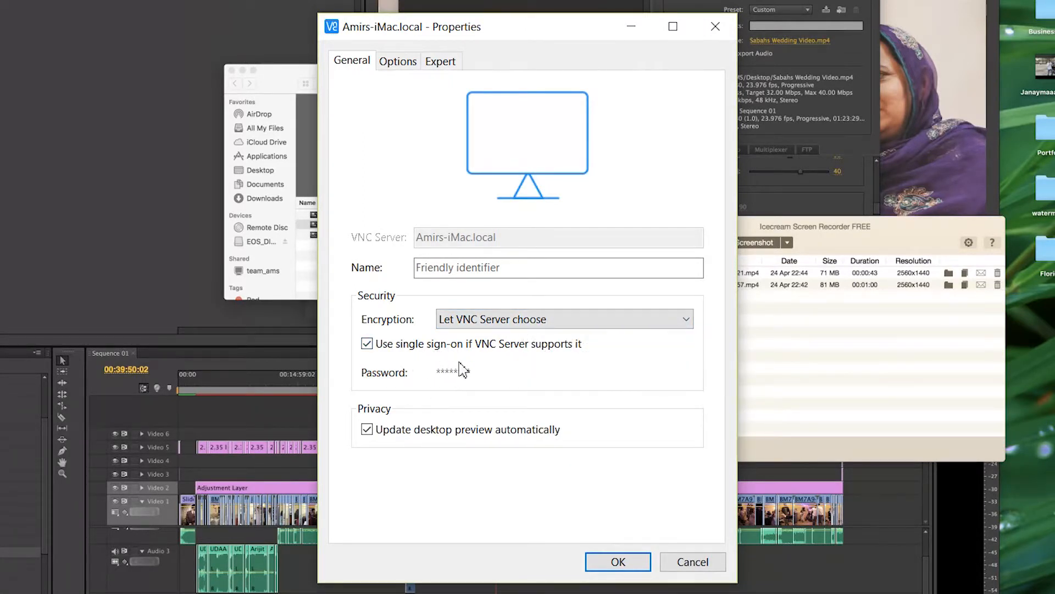
pyautogui.click(498, 320)
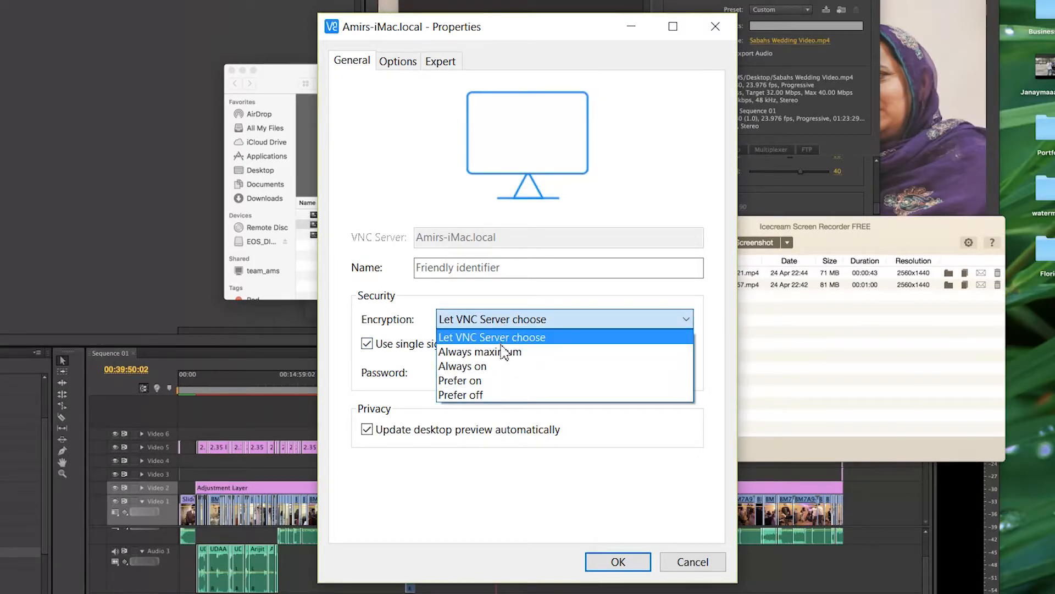
pyautogui.click(504, 353)
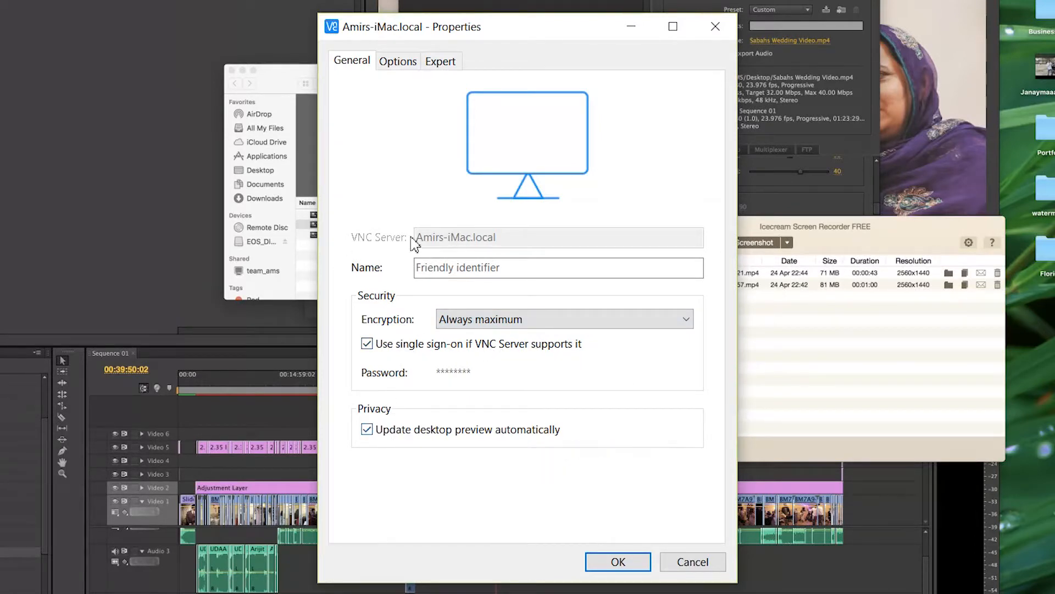
# Review the picture quality choices and the expert parameters without changing them, and accept the connection properties
pyautogui.click(412, 65)
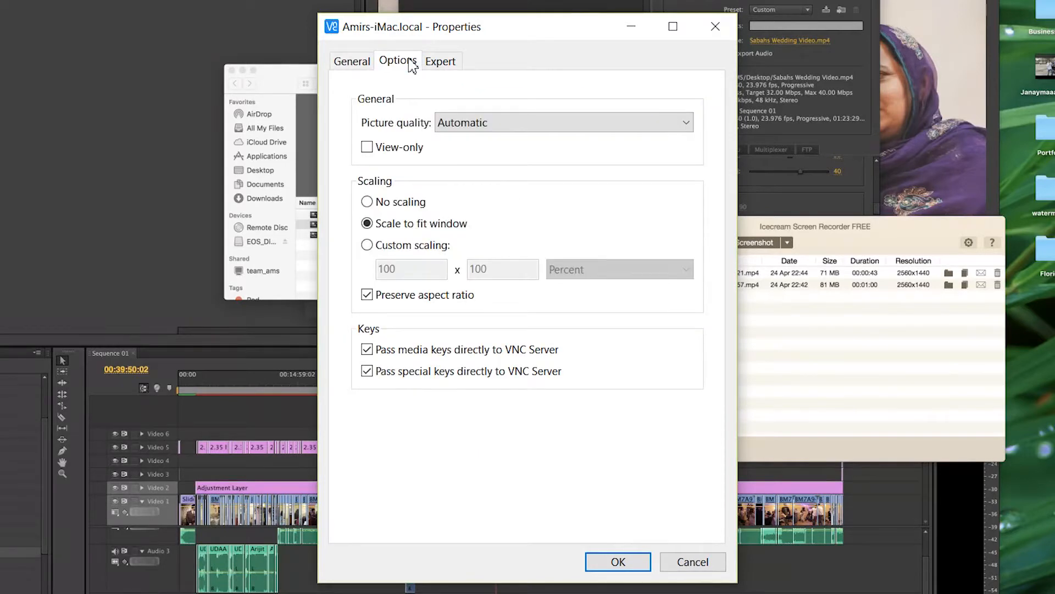
pyautogui.click(465, 124)
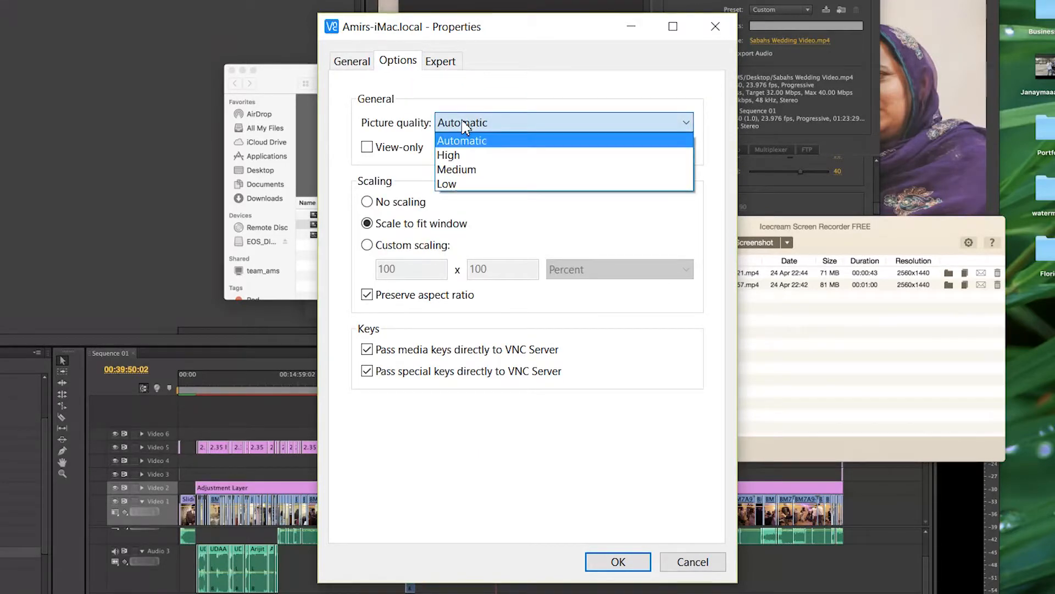
pyautogui.click(497, 99)
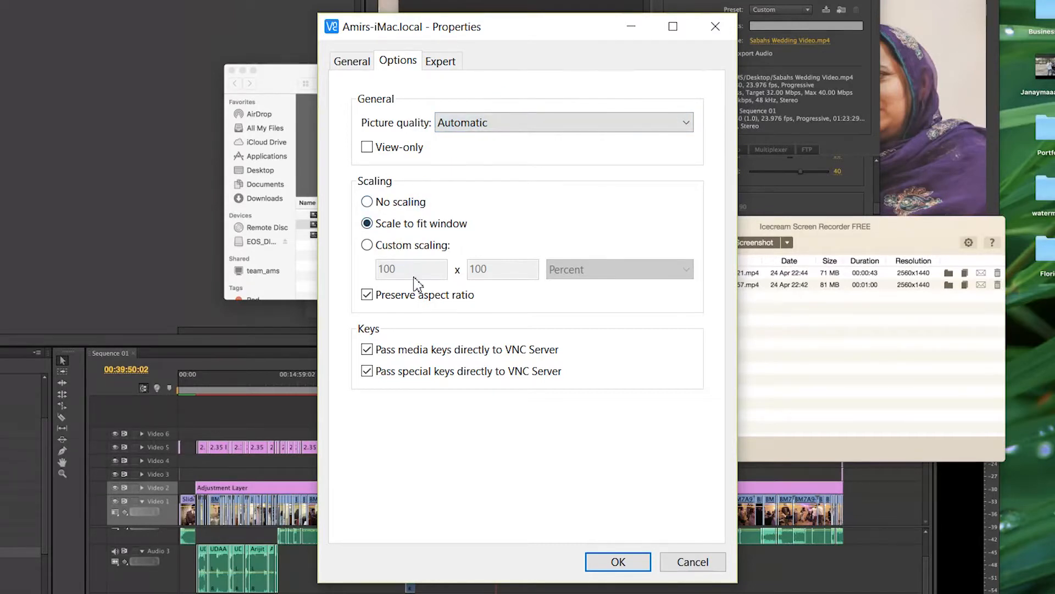
pyautogui.click(442, 63)
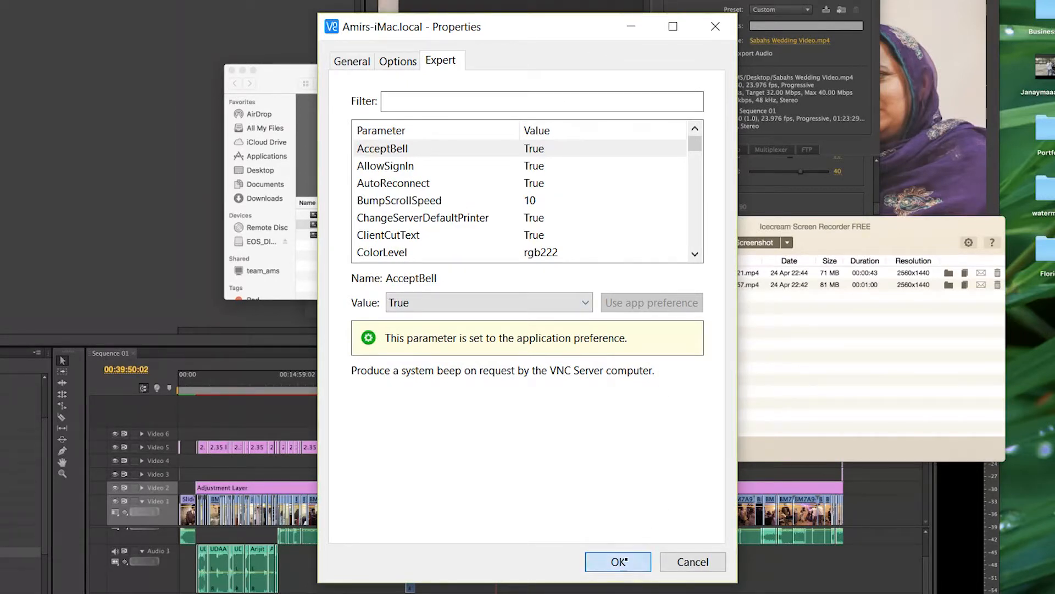
pyautogui.click(619, 562)
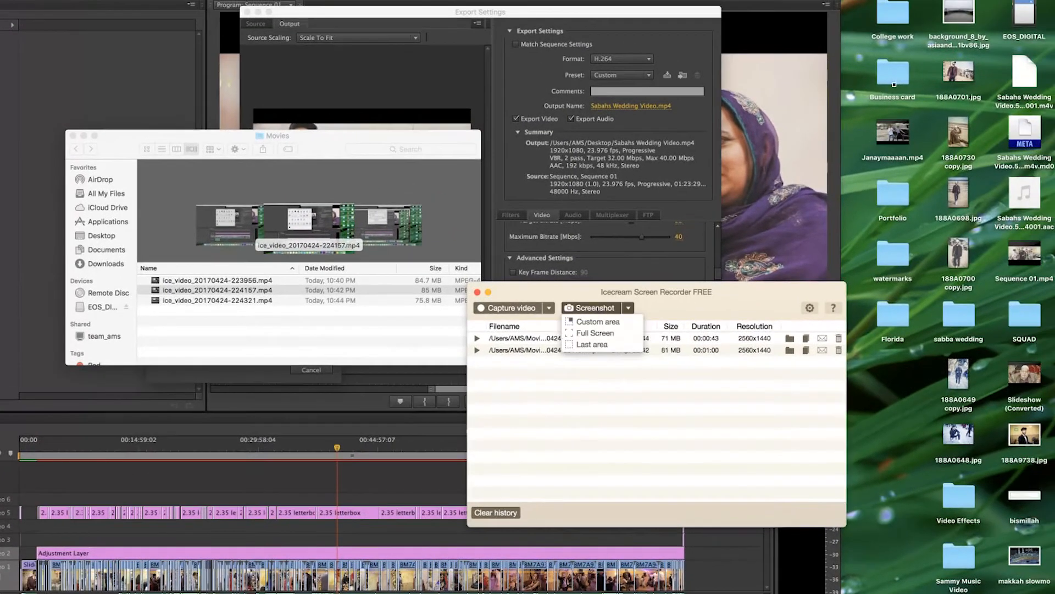
# Browse the CST 3507, CST4709 and ENG 2575 entries in the remote College work folder, close it, and briefly open and close Terminal
pyautogui.click(897, 23)
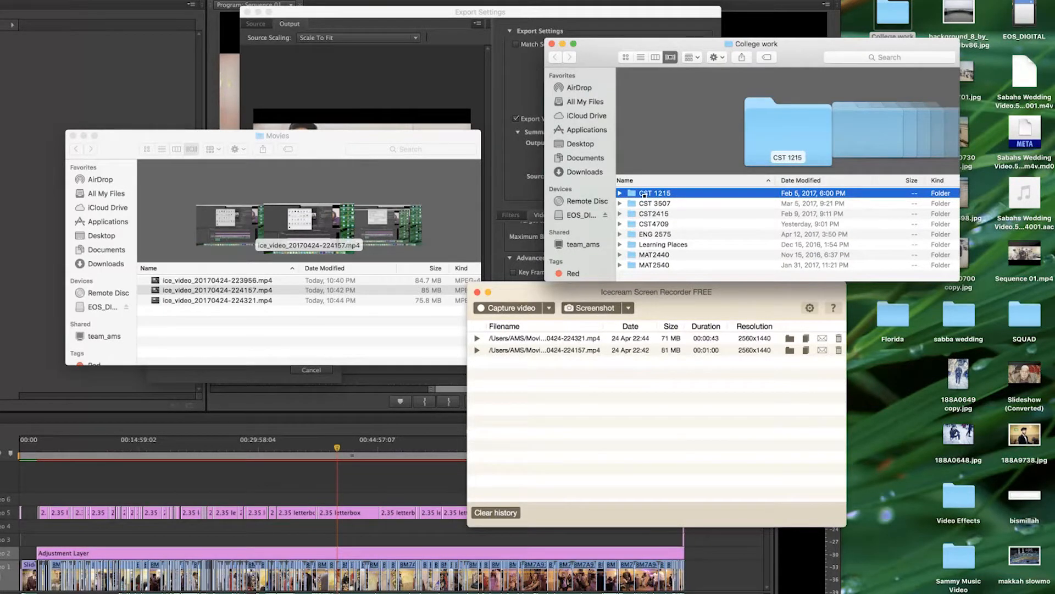
pyautogui.click(655, 204)
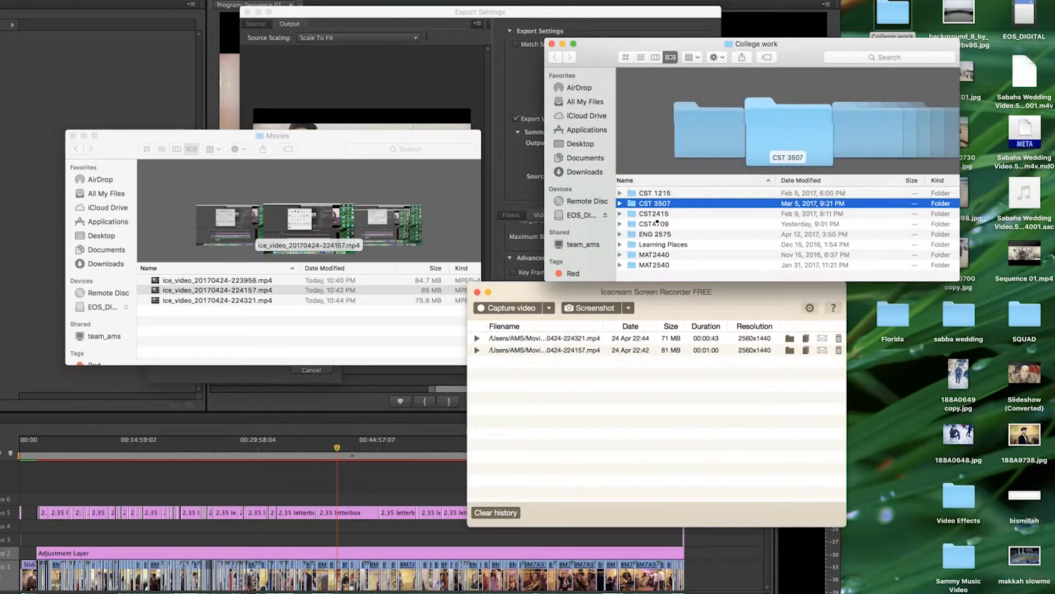
pyautogui.click(659, 225)
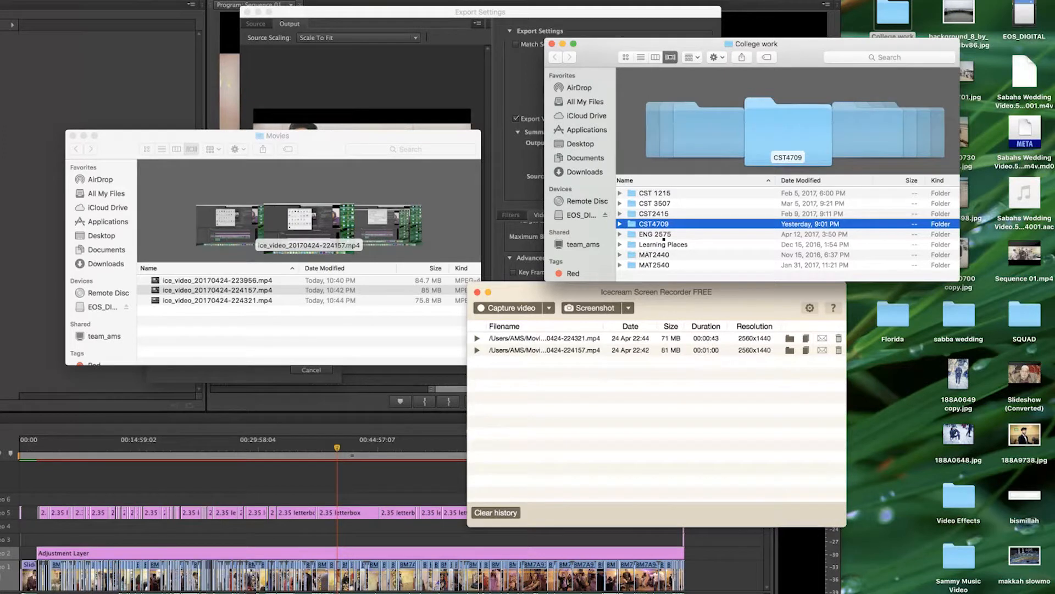
pyautogui.click(658, 236)
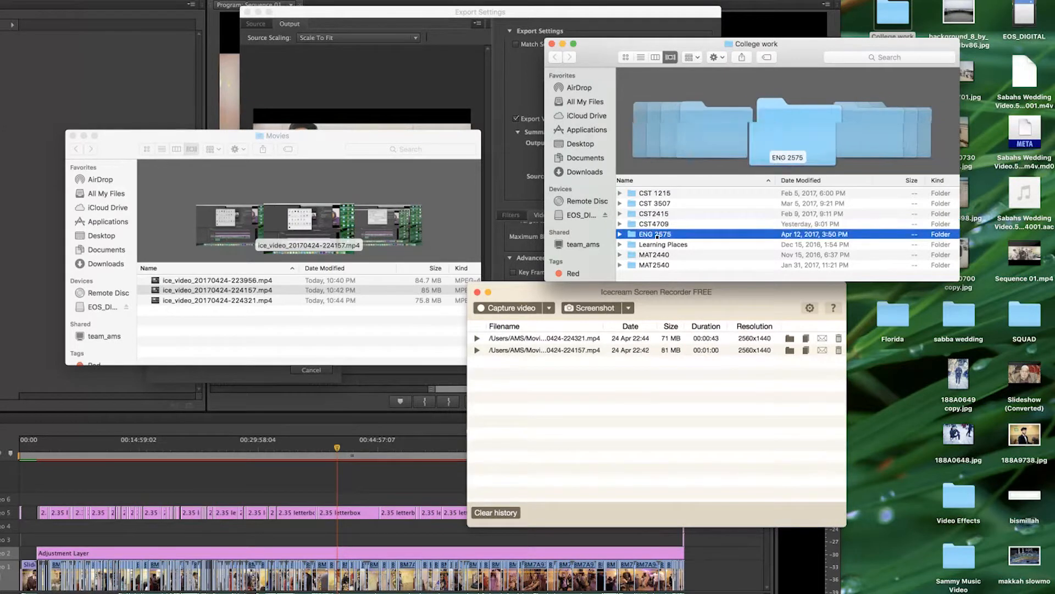
pyautogui.click(553, 44)
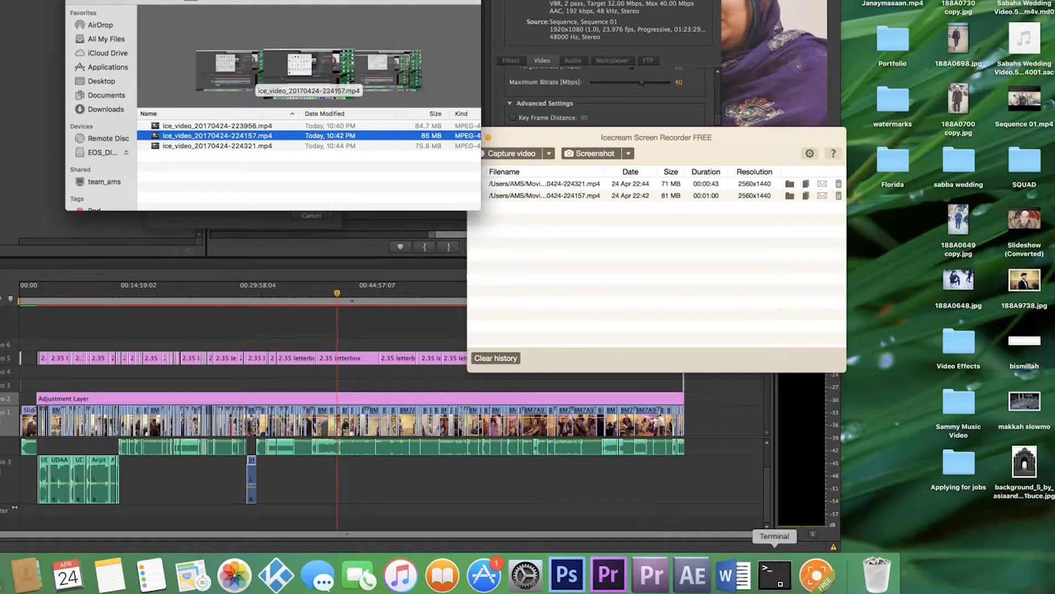
pyautogui.click(775, 575)
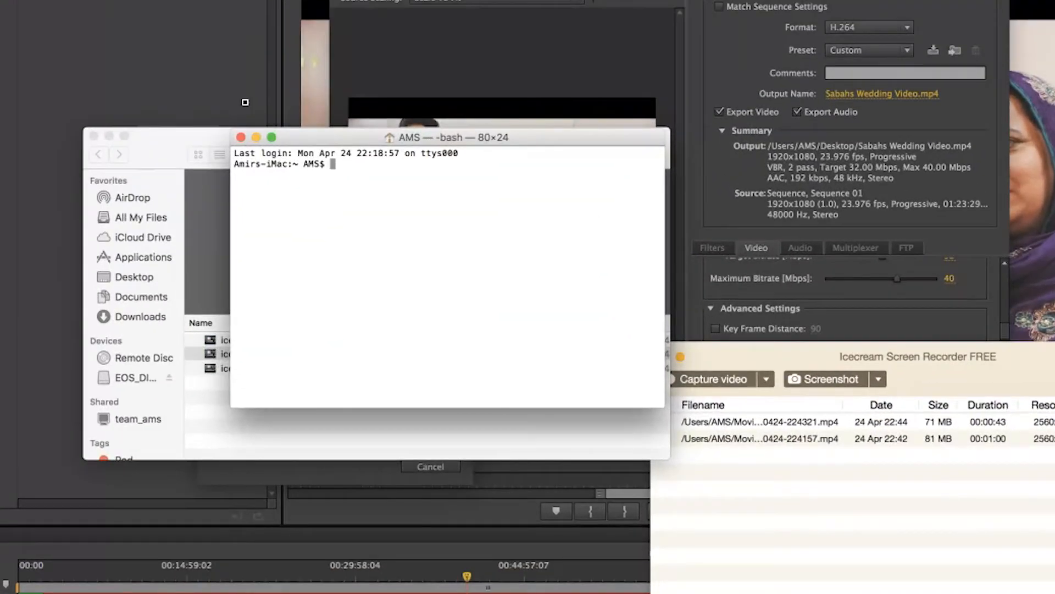
pyautogui.click(240, 139)
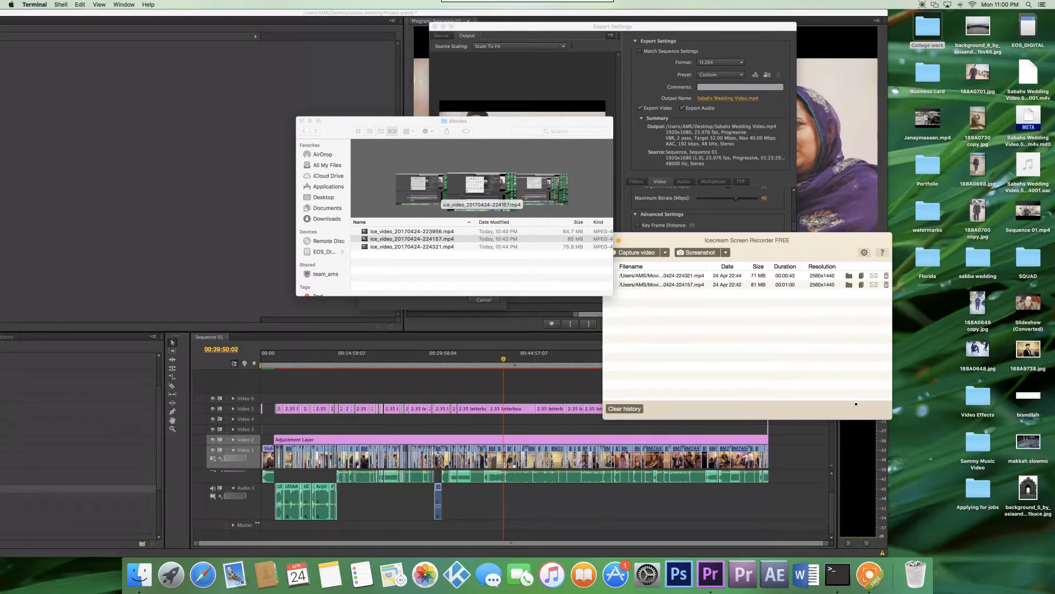
# Disconnect from the iMac and reconnect through its saved entry in VNC Viewer, authenticating with the VNC password
pyautogui.click(603, 11)
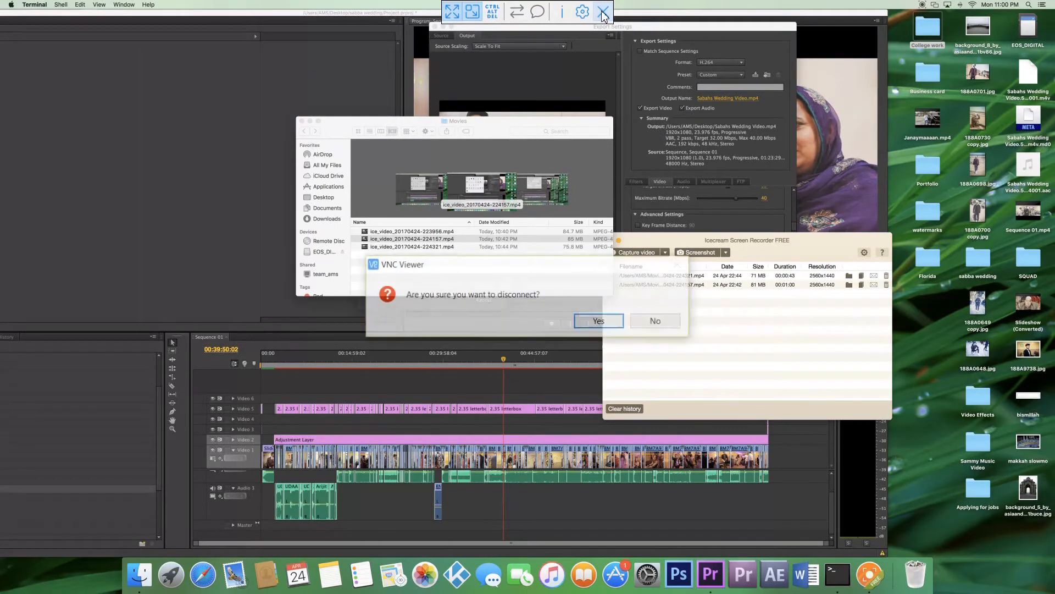
pyautogui.click(608, 322)
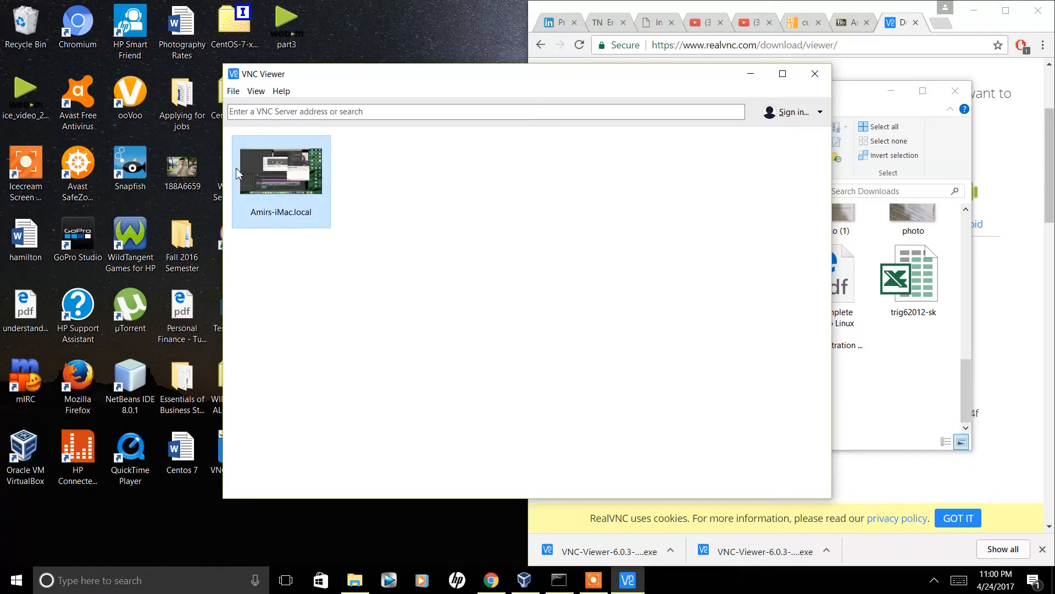
pyautogui.doubleClick(290, 176)
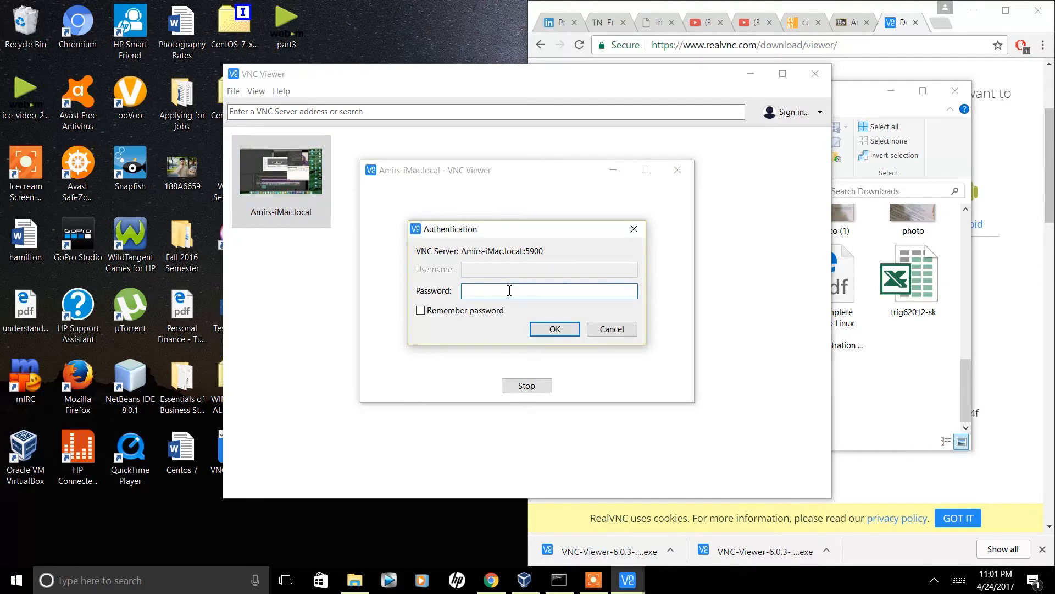
pyautogui.write('••••')
pyautogui.press('Return')
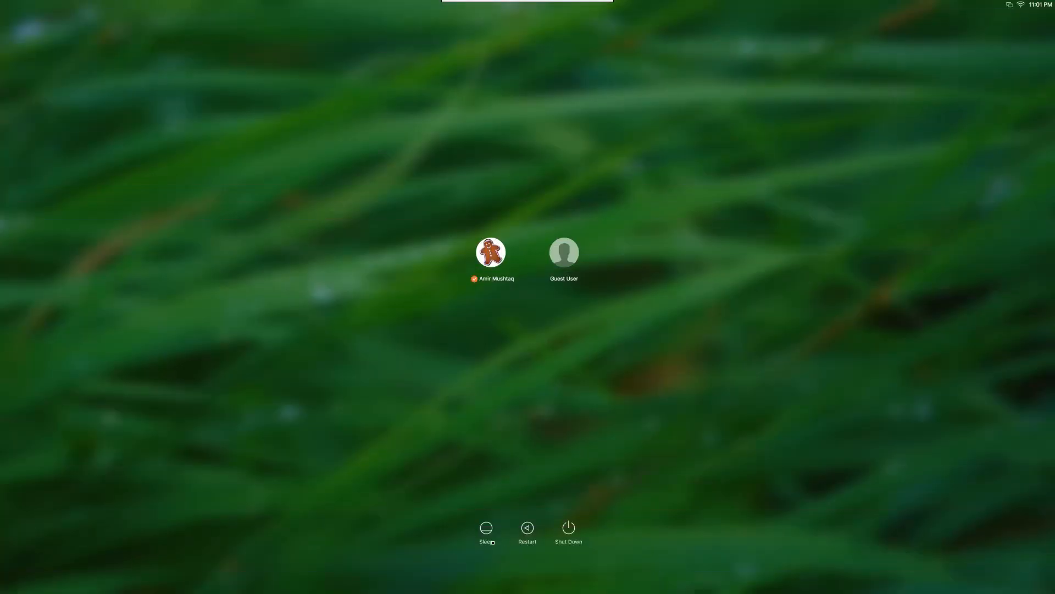
# End the remote session from the Mac's login screen and confirm the disconnection
pyautogui.moveTo(550, 5)
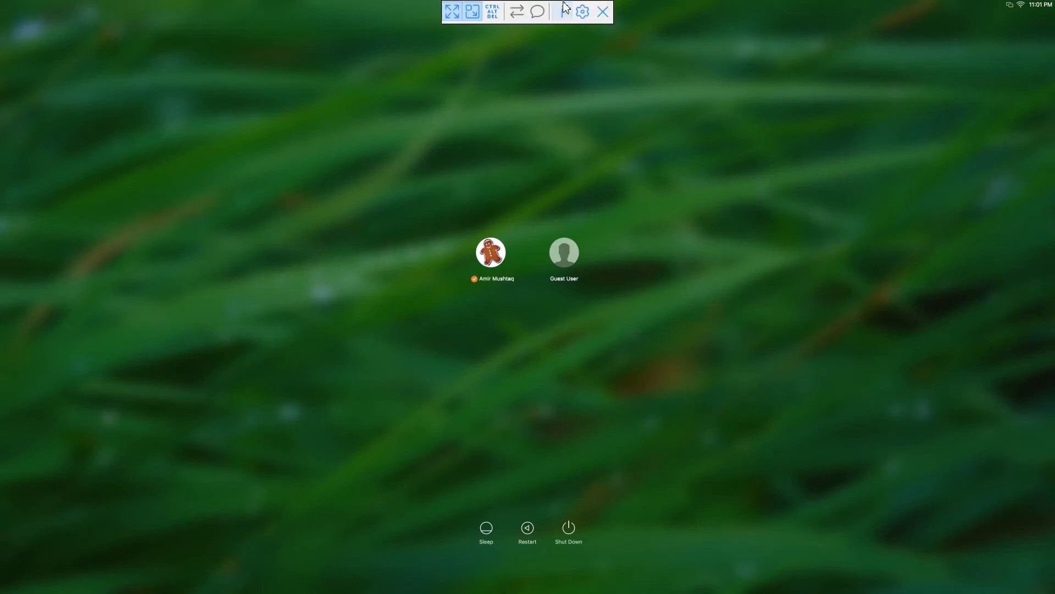
pyautogui.click(603, 11)
pyautogui.click(600, 322)
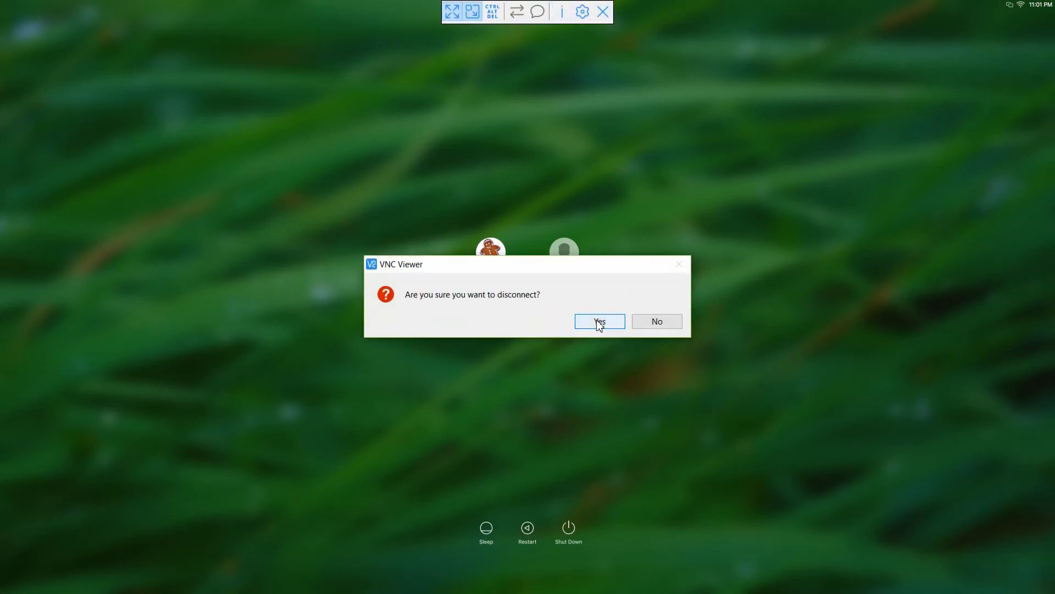